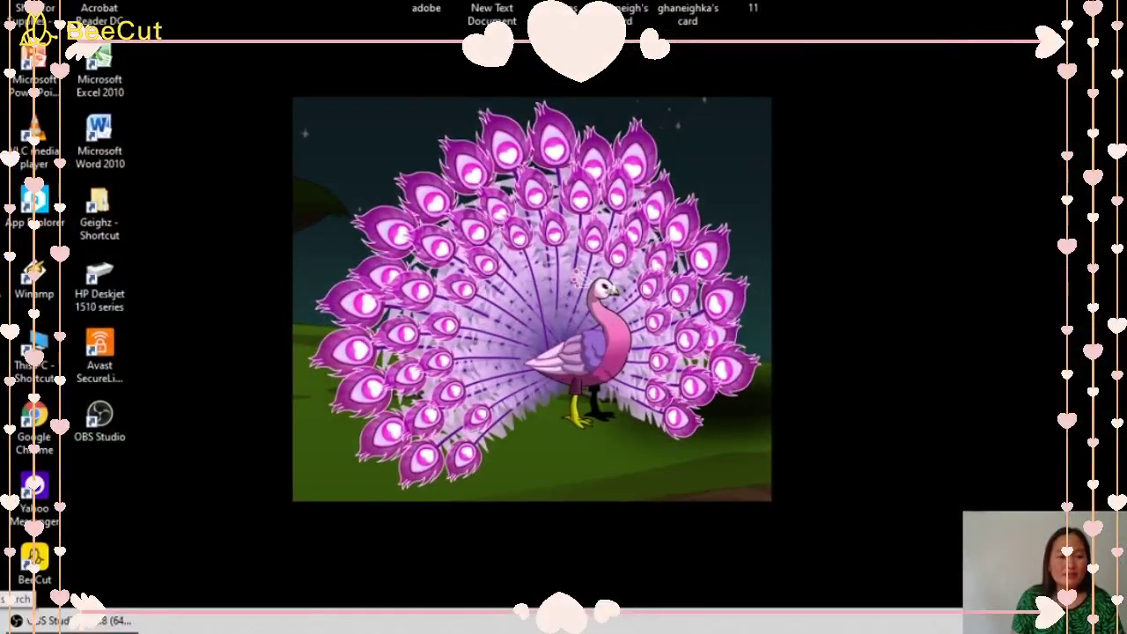
# Search Windows for 'snip and' and launch Snip & Sketch from the best-match result.
pyautogui.click(22, 600)
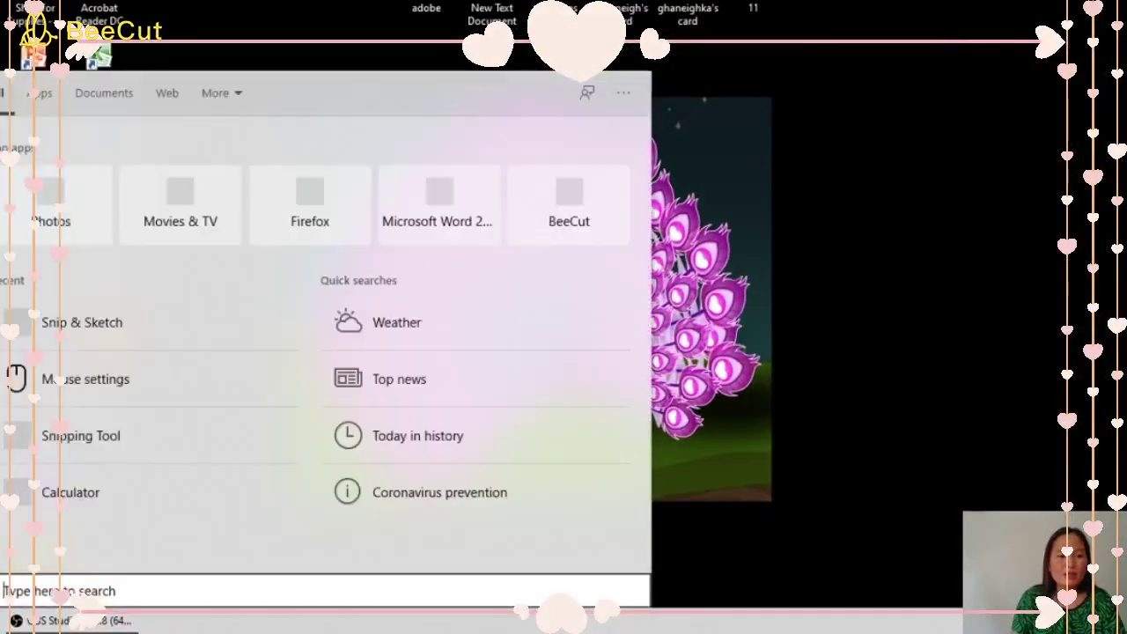
pyautogui.write('snip and')
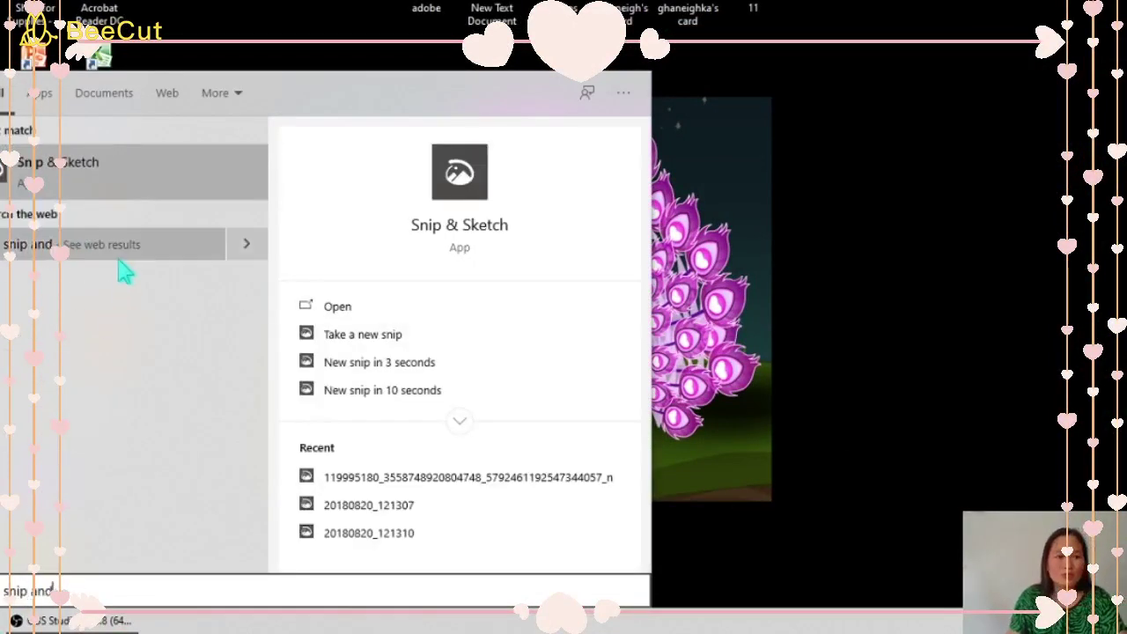
pyautogui.click(118, 176)
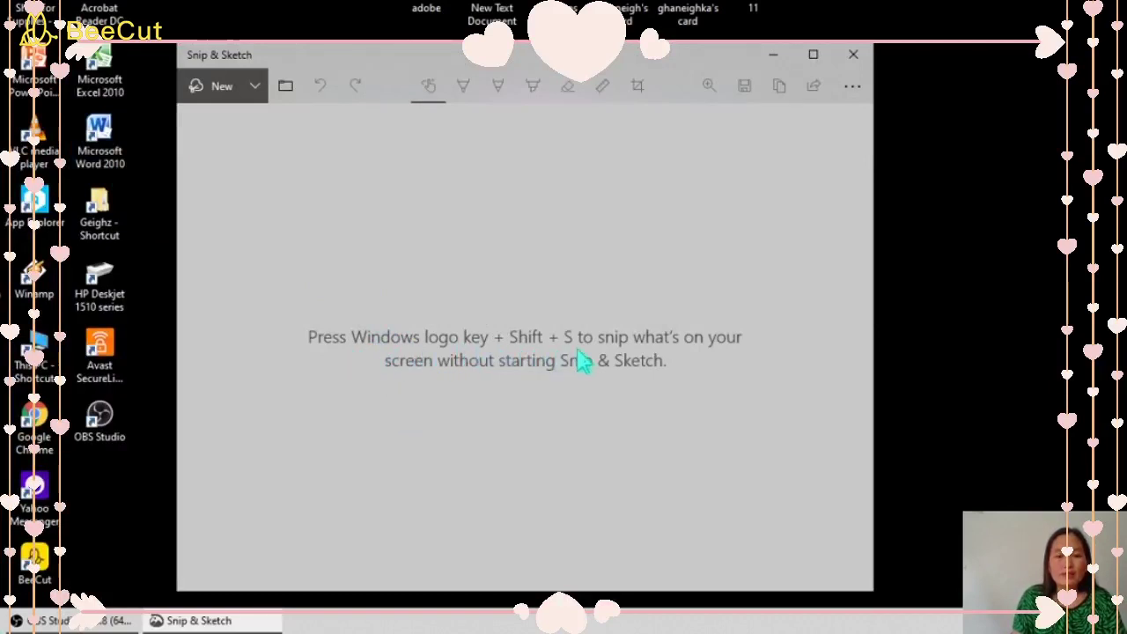
# Capture a new snip of the screen area containing the peacock picture.
pyautogui.click(226, 102)
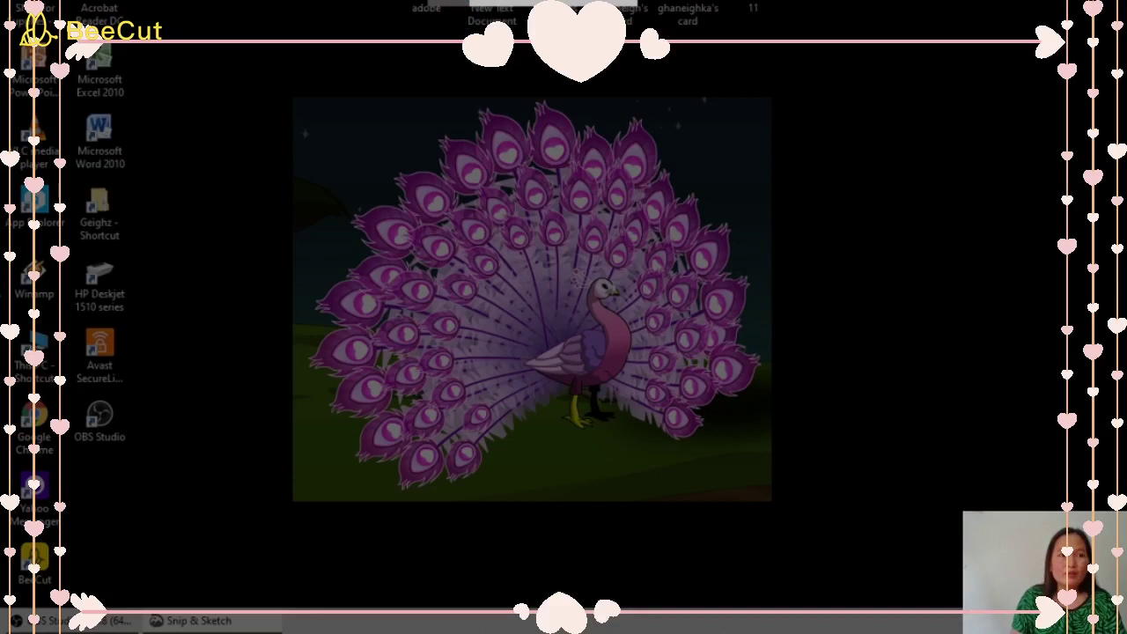
pyautogui.moveTo(11, 2)
pyautogui.mouseDown()
pyautogui.moveTo(1048, 151)
pyautogui.moveTo(1071, 583)
pyautogui.mouseUp()
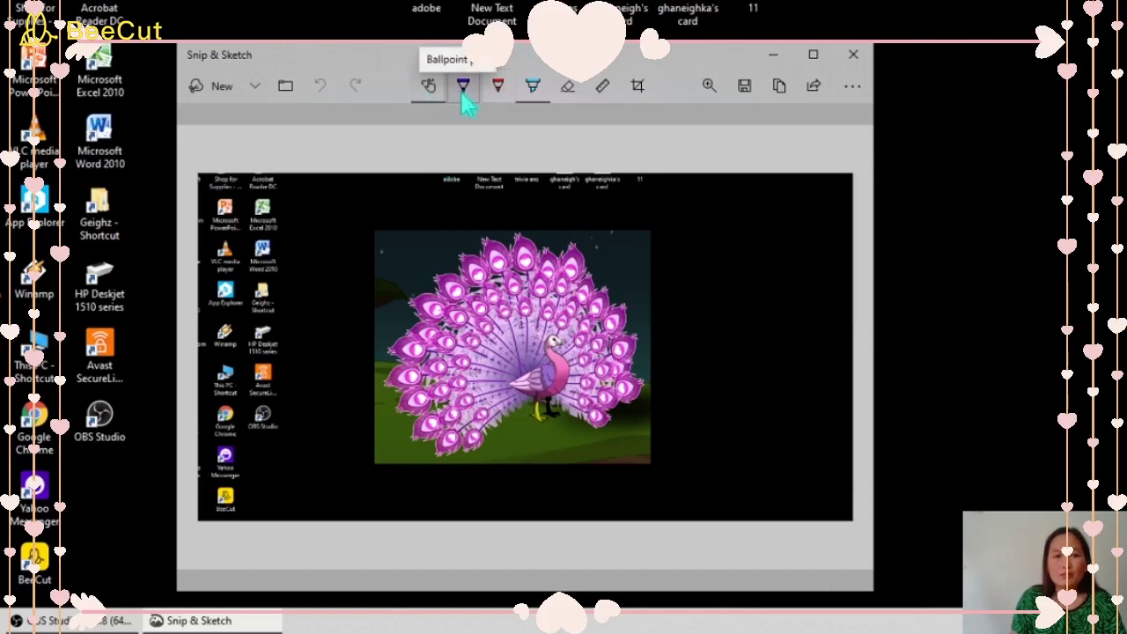
pyautogui.click(535, 97)
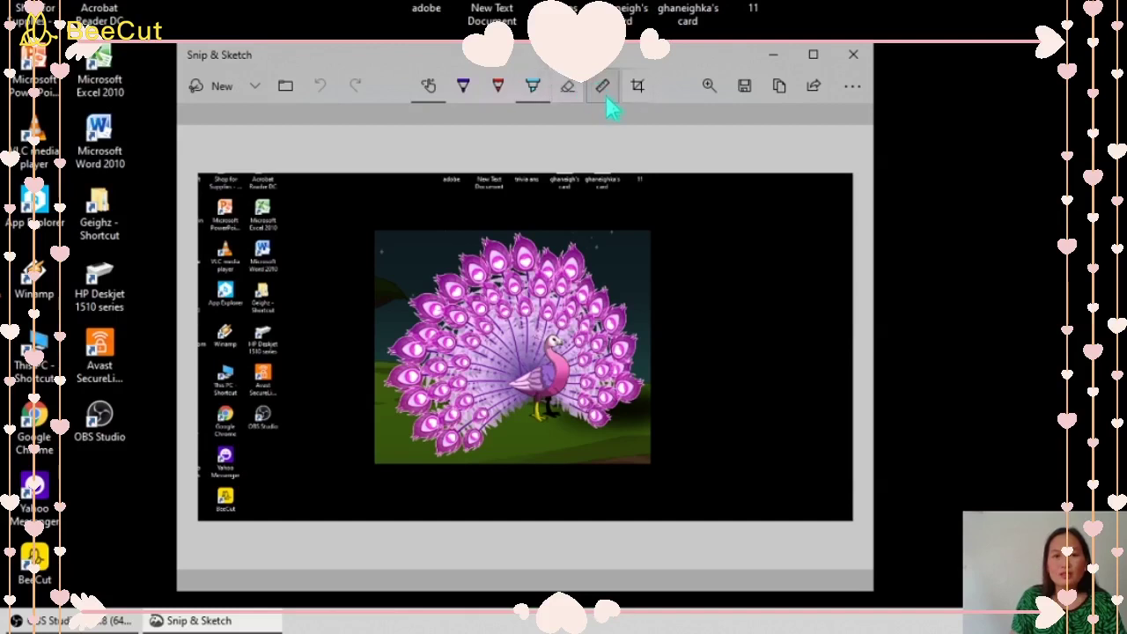
pyautogui.click(610, 95)
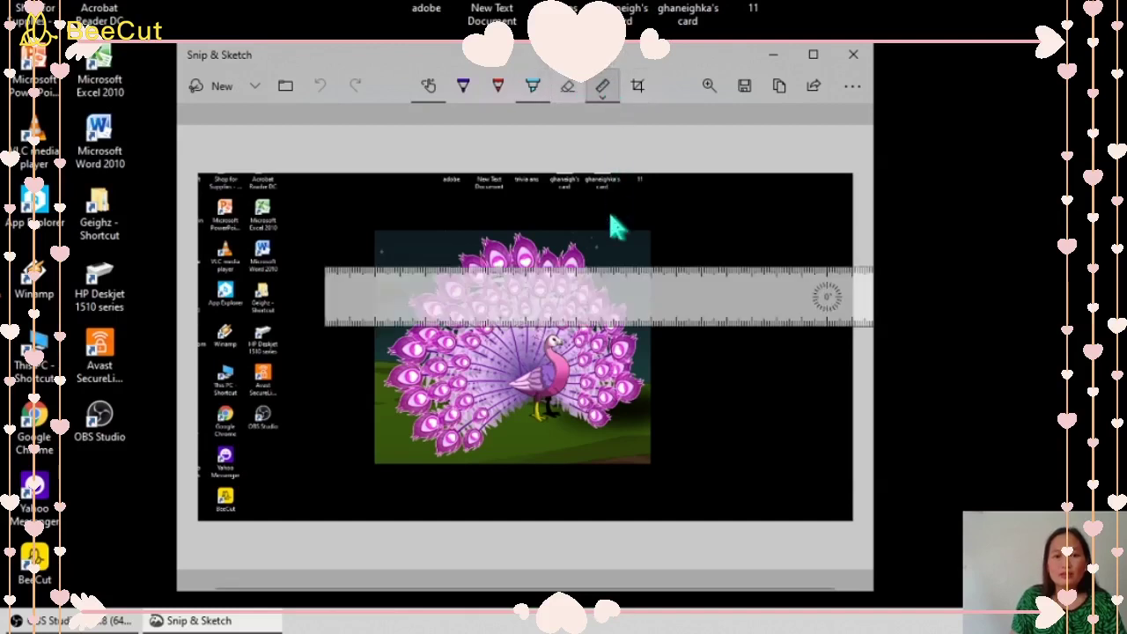
pyautogui.click(607, 99)
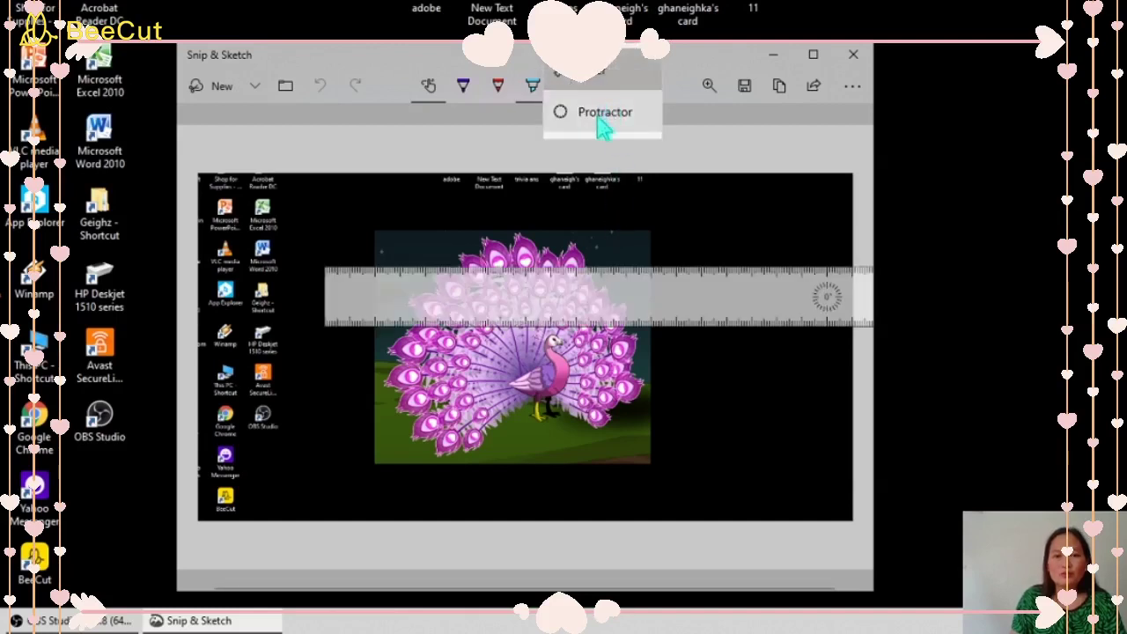
pyautogui.click(604, 128)
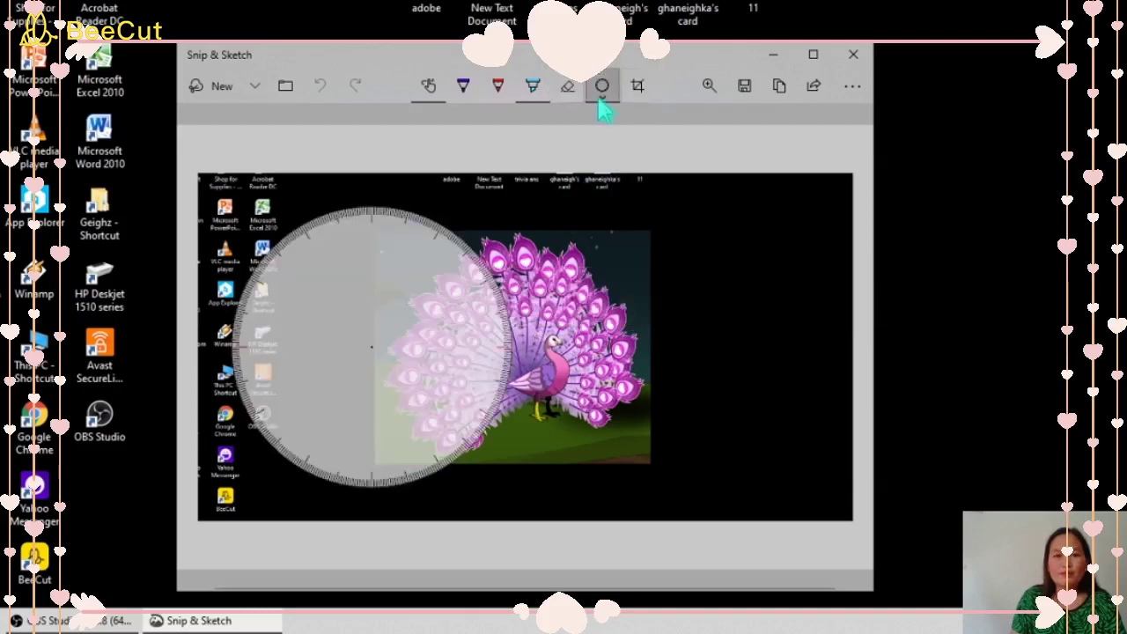
pyautogui.click(604, 108)
pyautogui.click(602, 114)
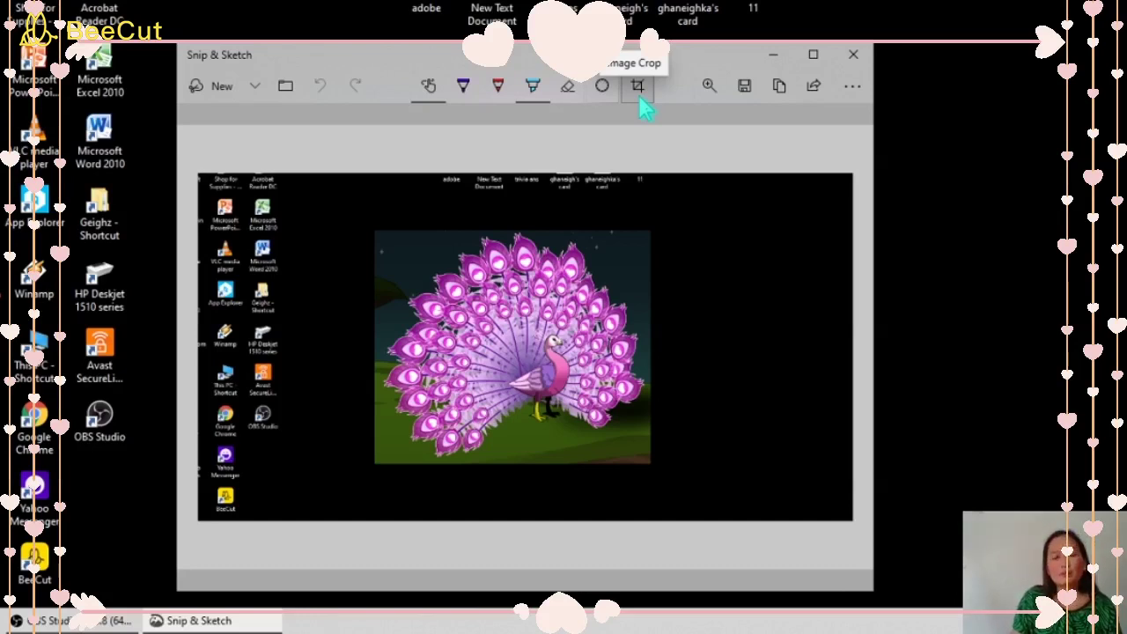
# Enlarge the view of the peacock snip with the zoom slider.
pyautogui.click(710, 97)
pyautogui.moveTo(606, 131)
pyautogui.mouseDown()
pyautogui.moveTo(665, 134)
pyautogui.moveTo(614, 133)
pyautogui.moveTo(659, 134)
pyautogui.moveTo(609, 141)
pyautogui.moveTo(620, 144)
pyautogui.mouseUp()
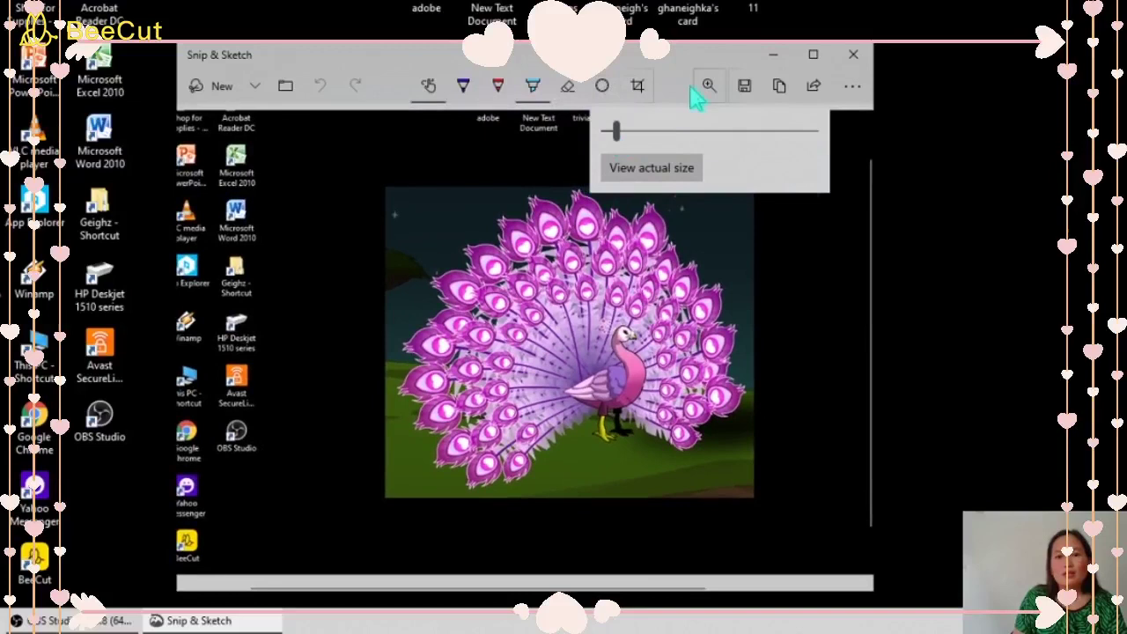
pyautogui.click(745, 98)
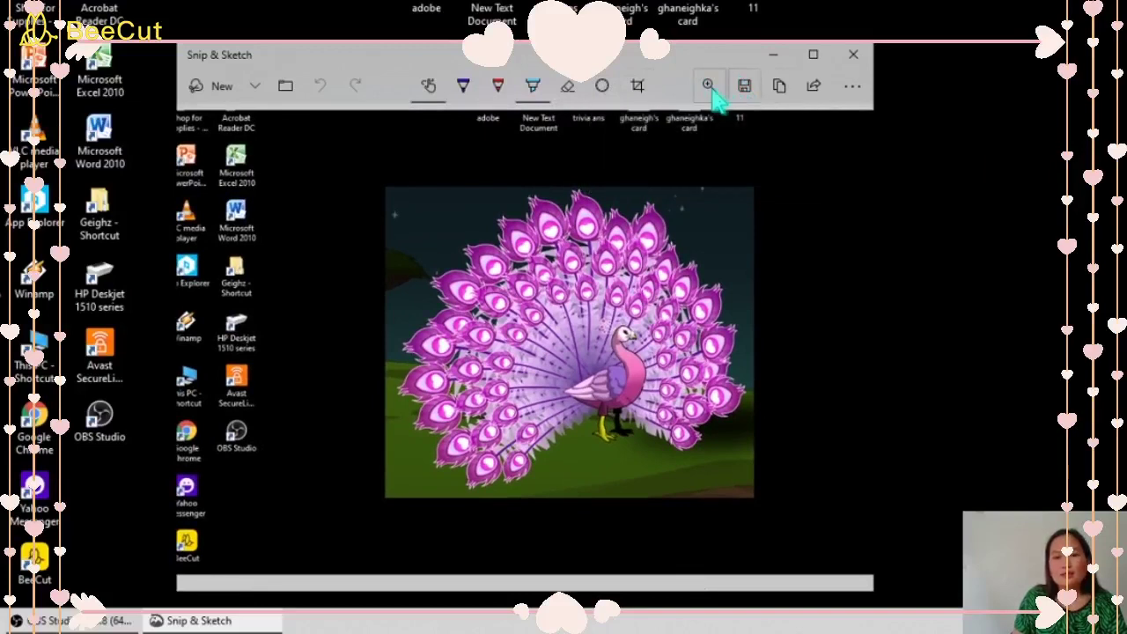
# Copy the snip to the clipboard and glance at the See more options menu.
pyautogui.click(780, 88)
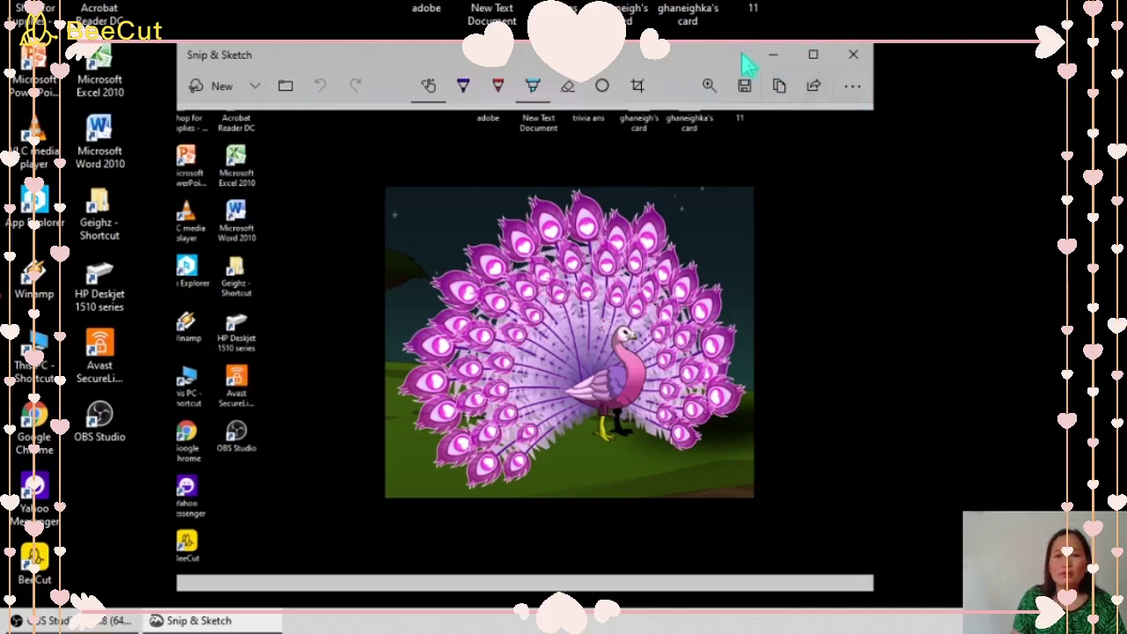
pyautogui.click(852, 88)
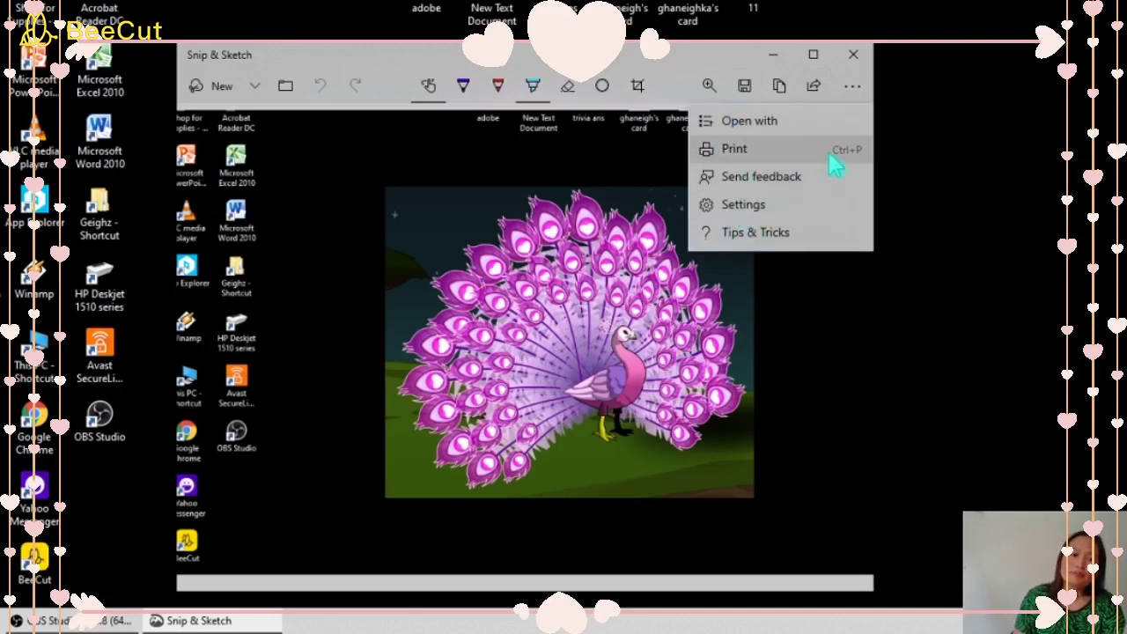
pyautogui.click(395, 180)
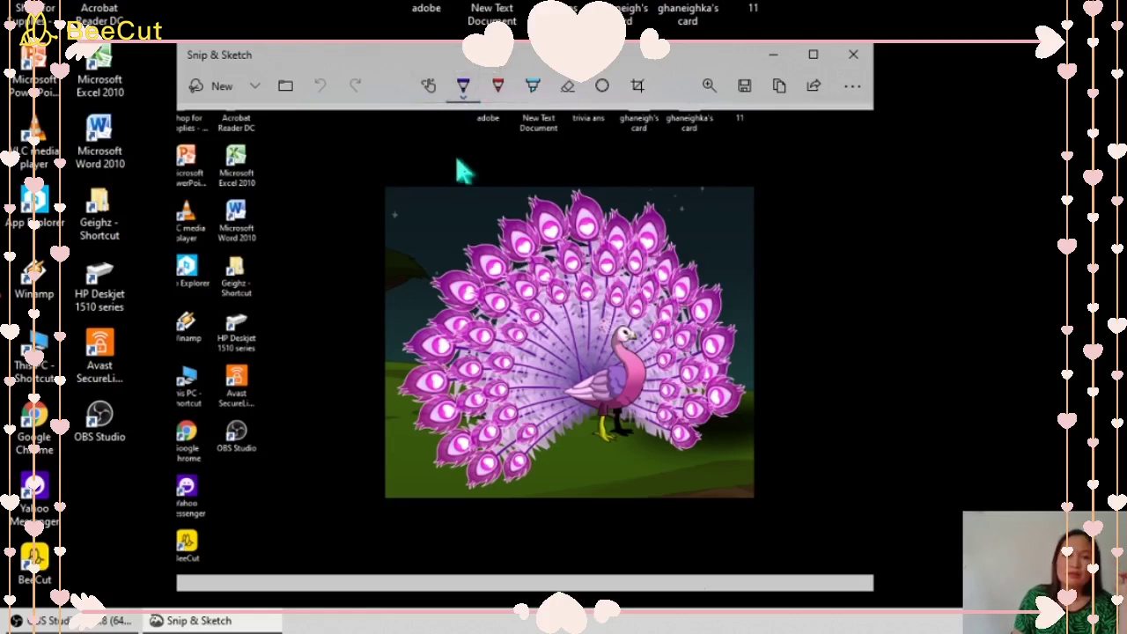
# Thicken the purple ballpoint pen and draw a wavy line along the peacock picture's top edge.
pyautogui.click(463, 102)
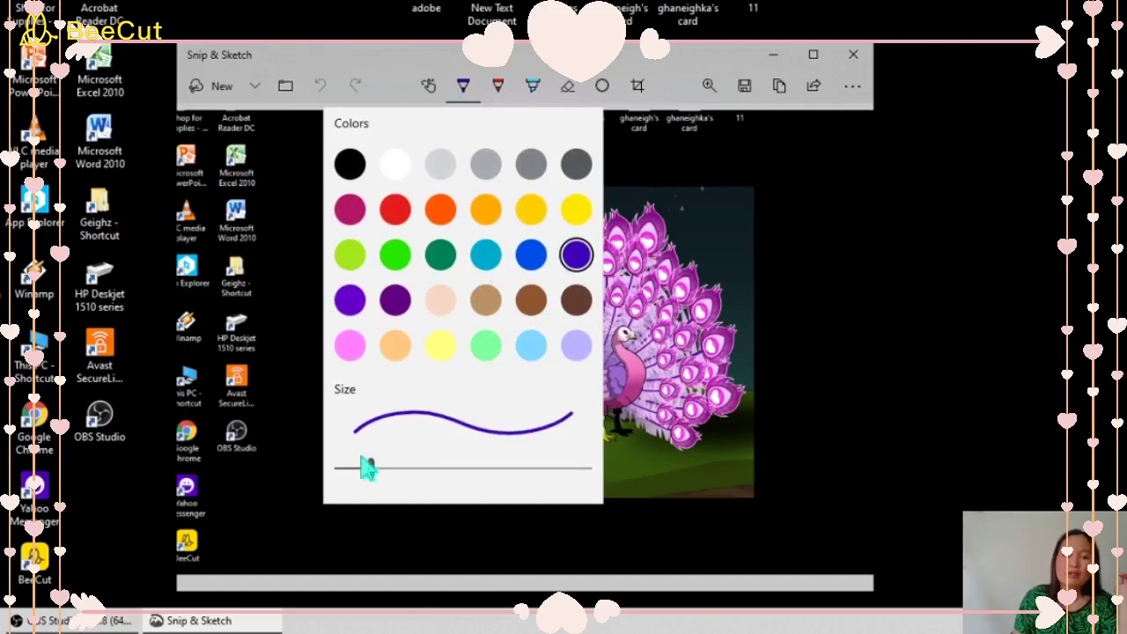
pyautogui.moveTo(369, 469)
pyautogui.mouseDown()
pyautogui.moveTo(499, 476)
pyautogui.moveTo(483, 483)
pyautogui.mouseUp()
pyautogui.press('Escape')
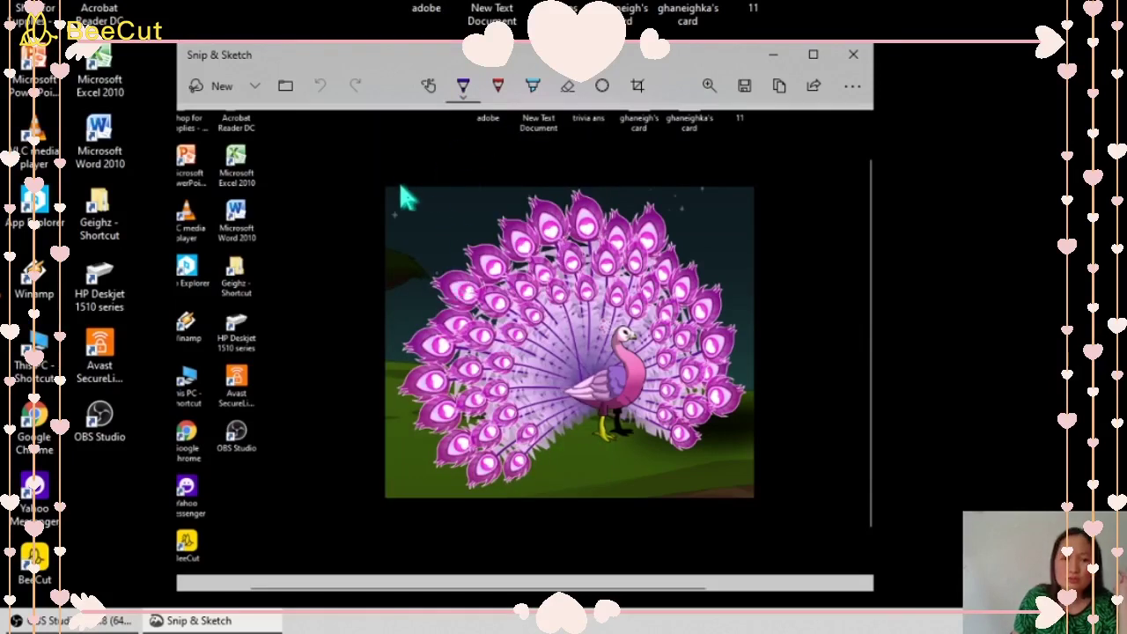
pyautogui.moveTo(388, 186); pyautogui.dragTo(757, 188)
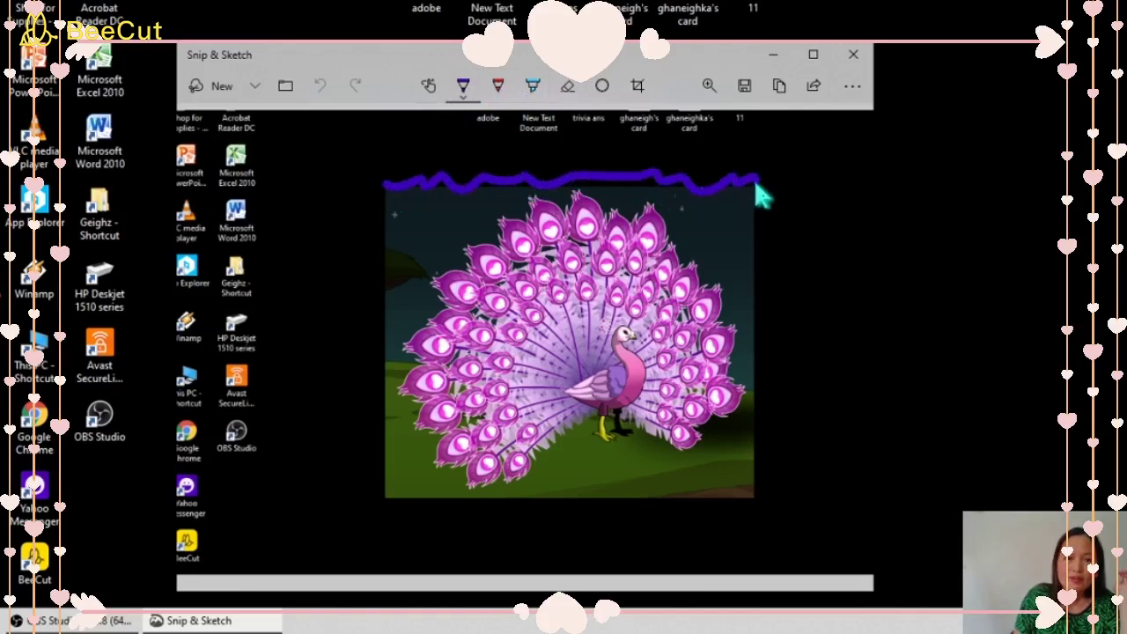
# Change the second pen to dark green with stroke size 11.
pyautogui.click(500, 100)
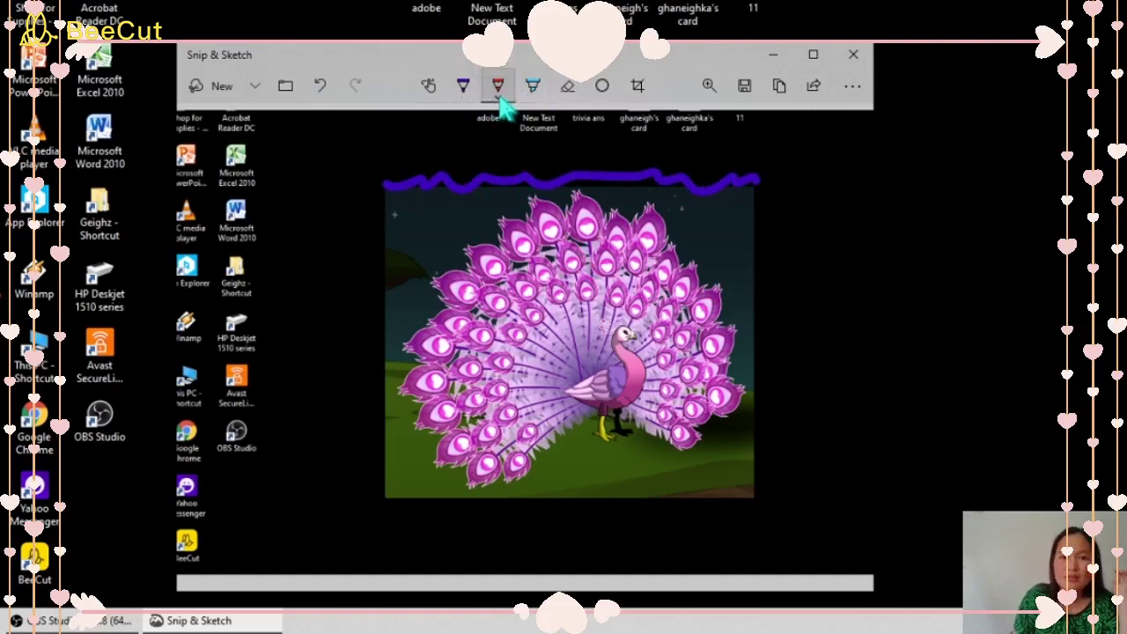
pyautogui.click(500, 98)
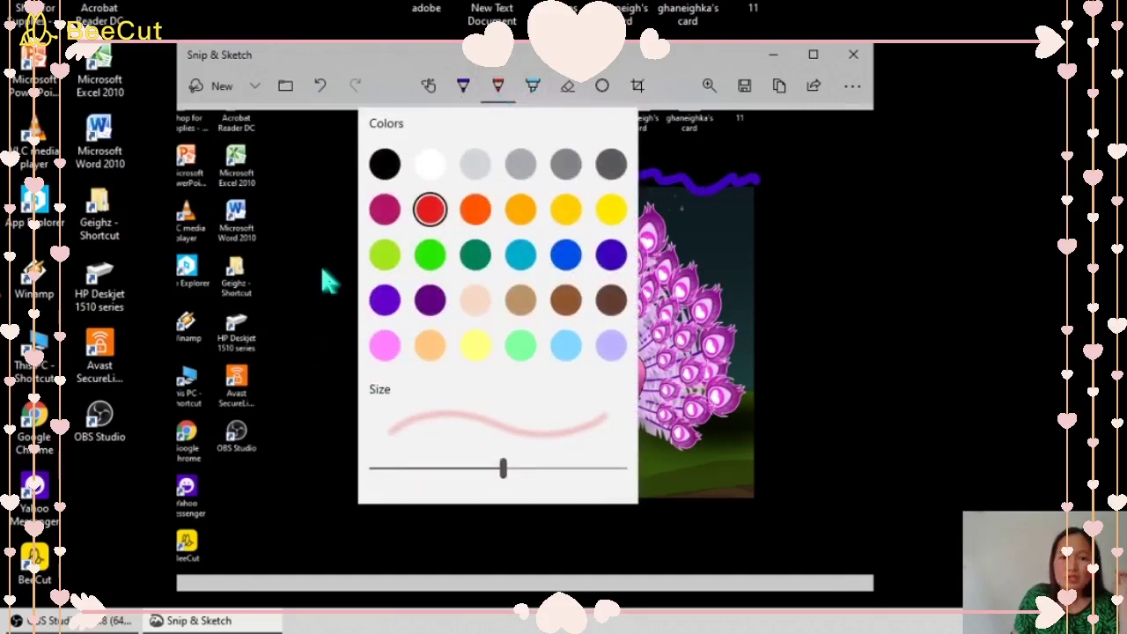
pyautogui.click(484, 261)
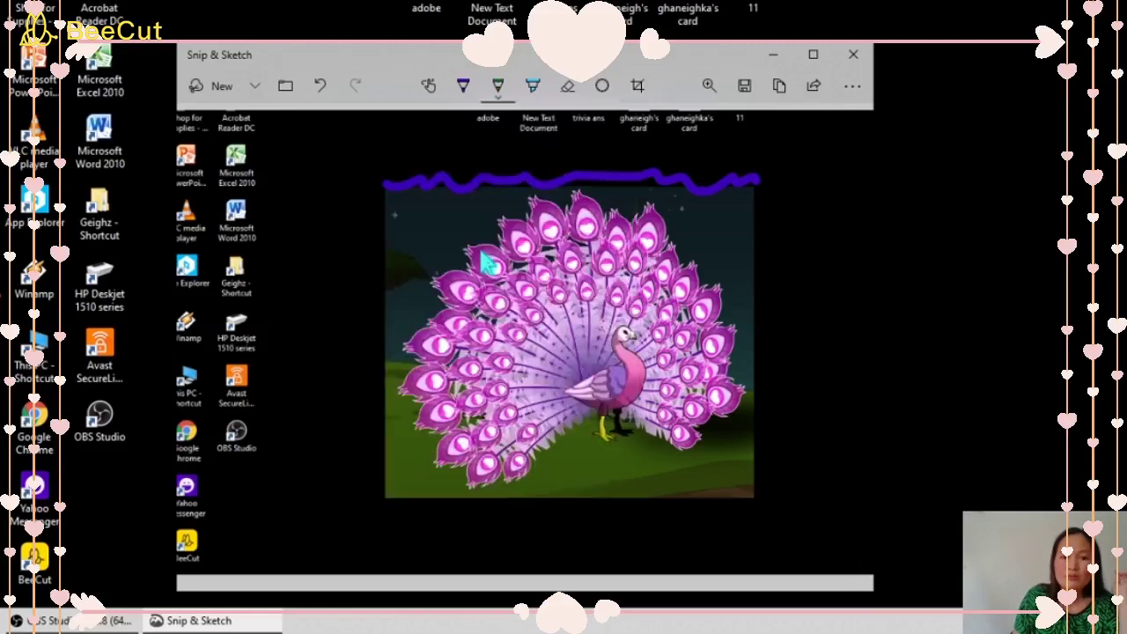
pyautogui.click(500, 100)
pyautogui.moveTo(499, 480); pyautogui.dragTo(518, 467)
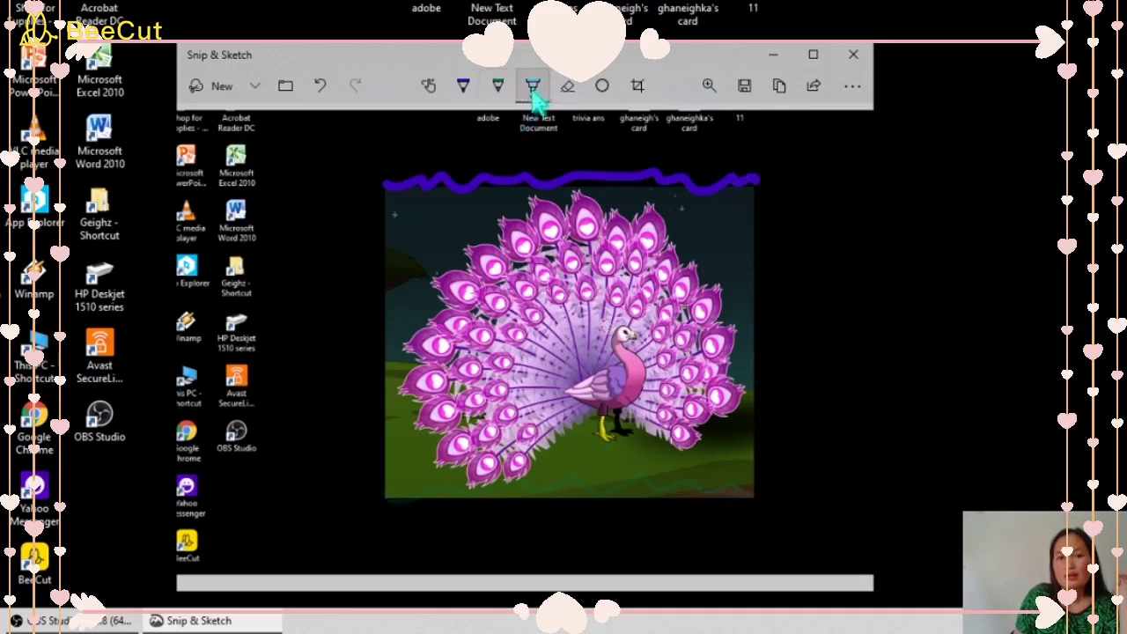
# Set up the highlighter in orange with a chosen stroke thickness.
pyautogui.doubleClick(535, 95)
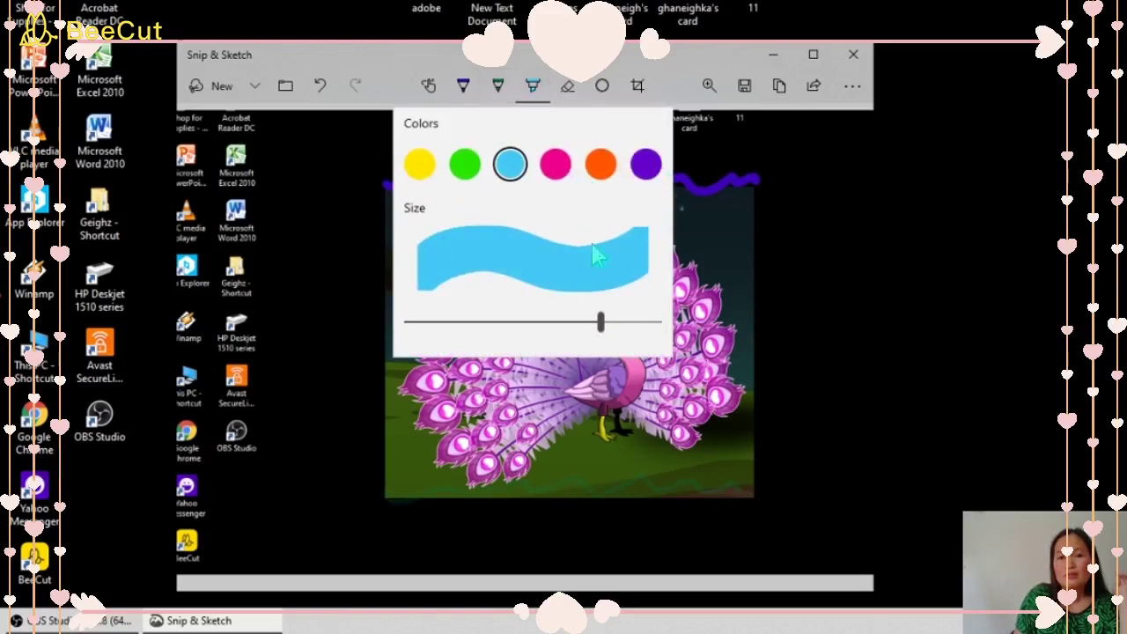
pyautogui.moveTo(601, 321)
pyautogui.mouseDown()
pyautogui.moveTo(574, 333)
pyautogui.moveTo(472, 326)
pyautogui.moveTo(598, 320)
pyautogui.mouseUp()
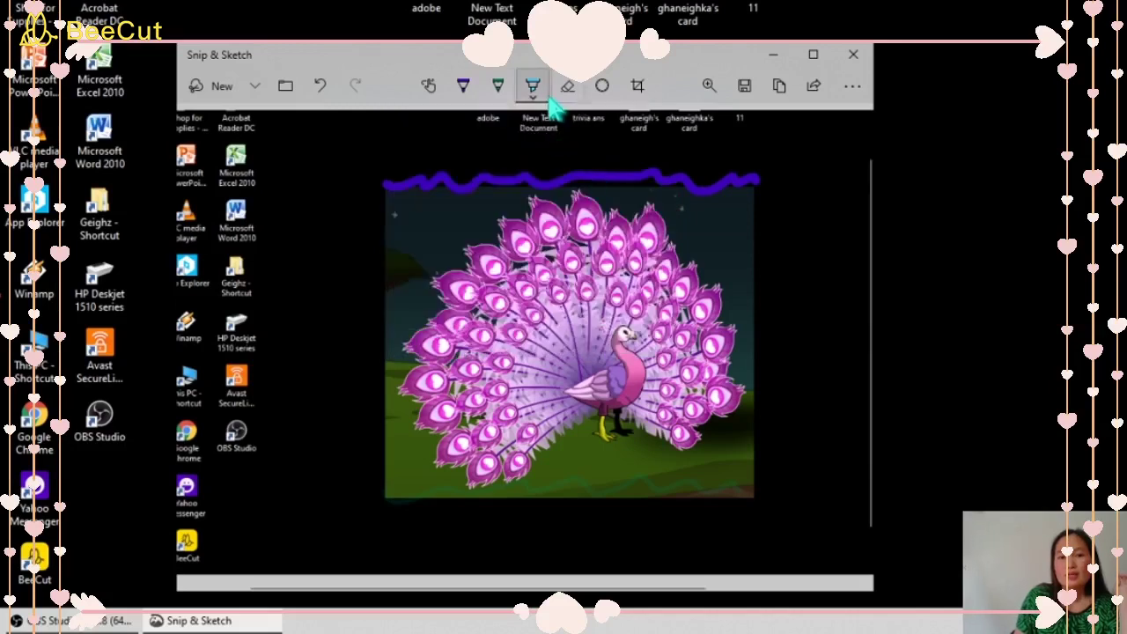
pyautogui.click(536, 88)
pyautogui.click(598, 171)
pyautogui.click(491, 196)
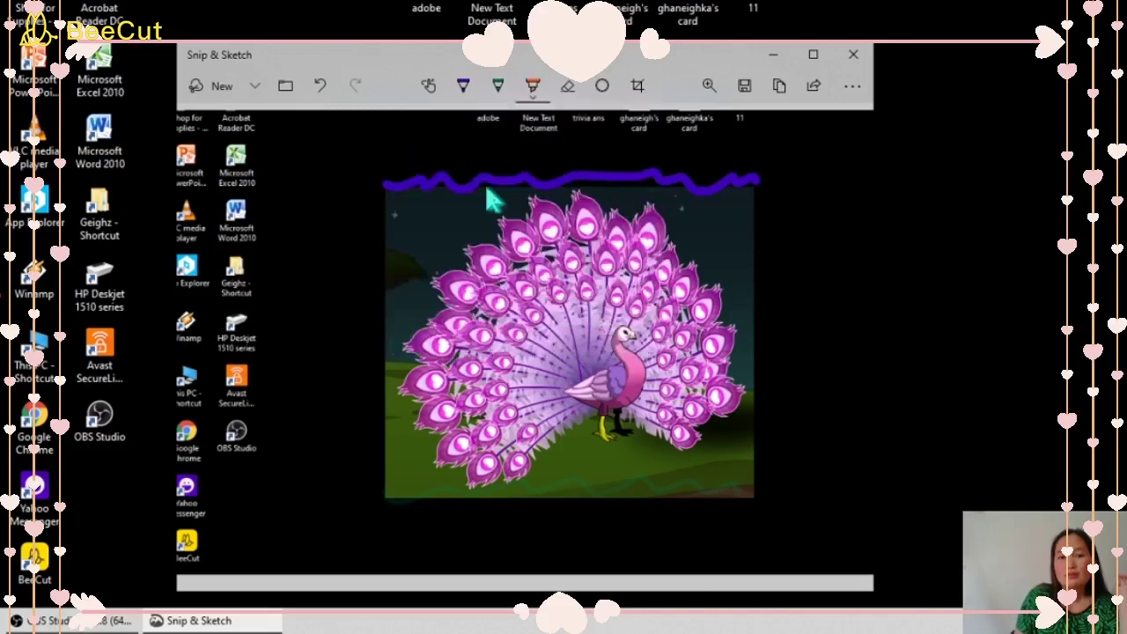
# Highlight the peacock's body in orange, then erase the highlighting.
pyautogui.moveTo(649, 400)
pyautogui.mouseDown()
pyautogui.moveTo(623, 363)
pyautogui.moveTo(620, 377)
pyautogui.moveTo(633, 376)
pyautogui.moveTo(573, 397)
pyautogui.moveTo(640, 353)
pyautogui.moveTo(590, 423)
pyautogui.moveTo(597, 343)
pyautogui.moveTo(610, 422)
pyautogui.moveTo(659, 371)
pyautogui.moveTo(626, 418)
pyautogui.mouseUp()
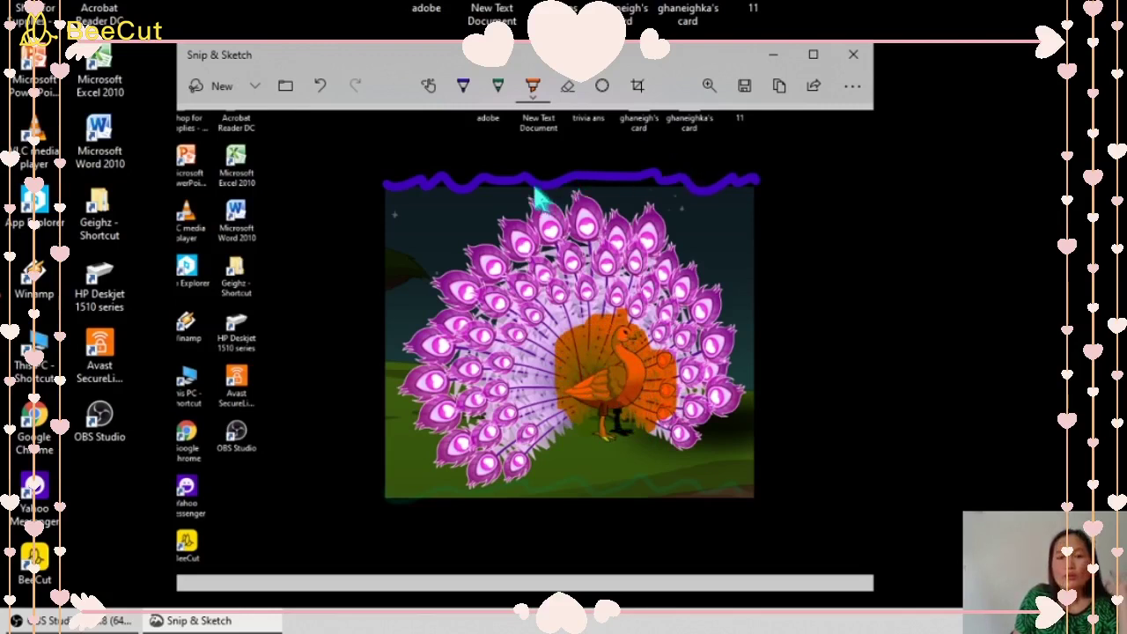
pyautogui.moveTo(581, 328)
pyautogui.mouseDown()
pyautogui.moveTo(604, 391)
pyautogui.moveTo(507, 409)
pyautogui.moveTo(568, 388)
pyautogui.mouseUp()
pyautogui.click(568, 86)
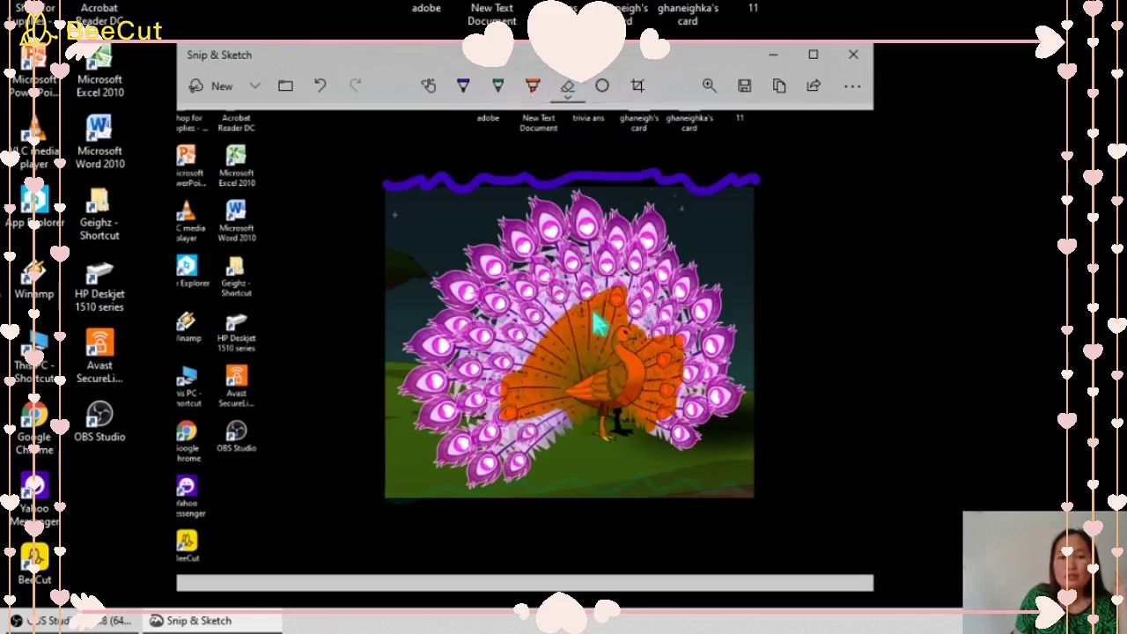
pyautogui.moveTo(599, 322)
pyautogui.mouseDown()
pyautogui.moveTo(602, 385)
pyautogui.moveTo(506, 385)
pyautogui.mouseUp()
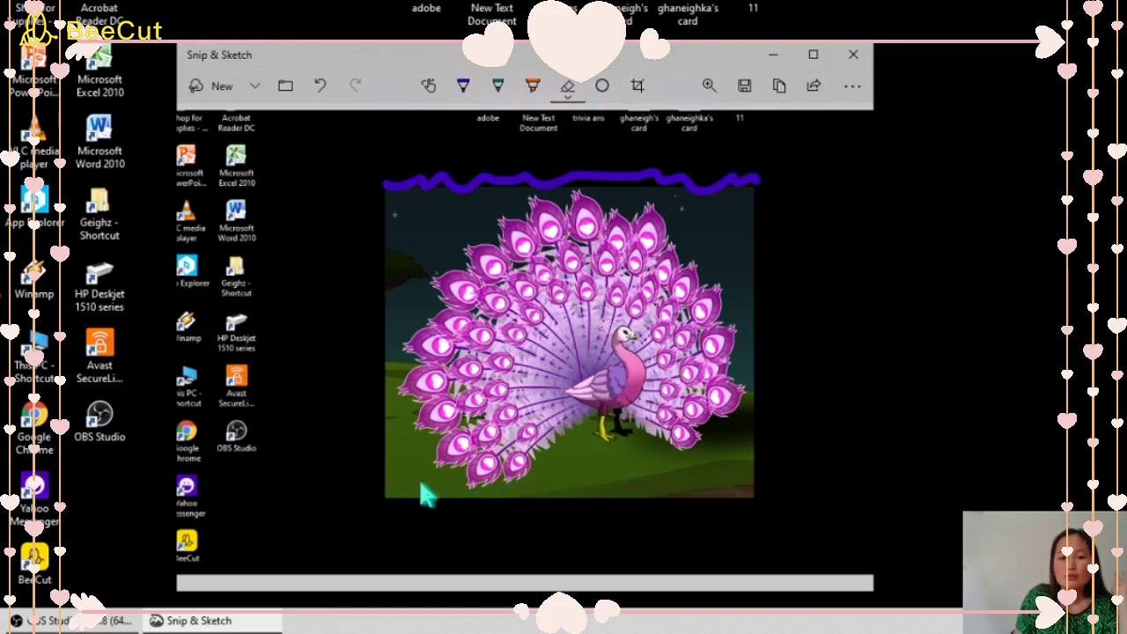
# Erase the wavy line above the picture and draw a pen frame around the peacock picture.
pyautogui.click(677, 174)
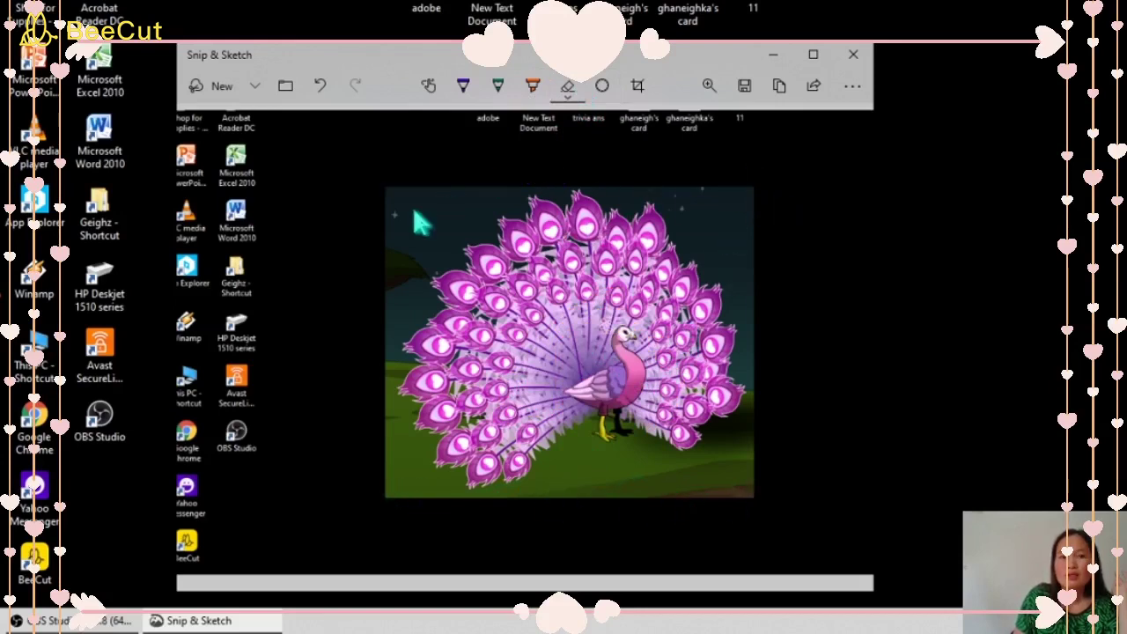
pyautogui.click(464, 92)
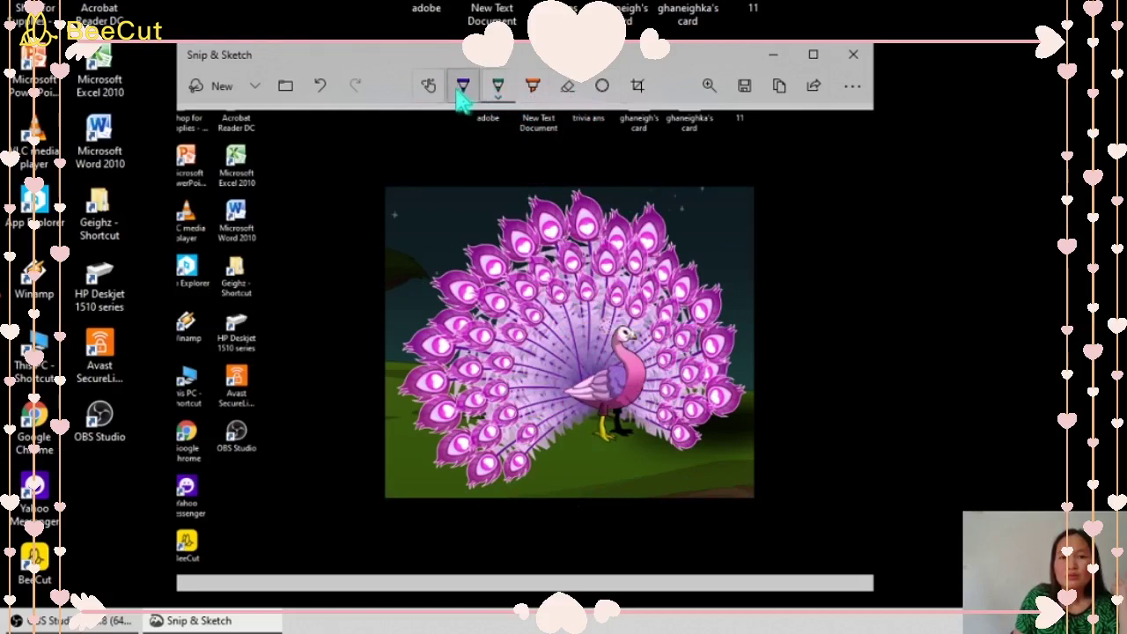
pyautogui.click(464, 92)
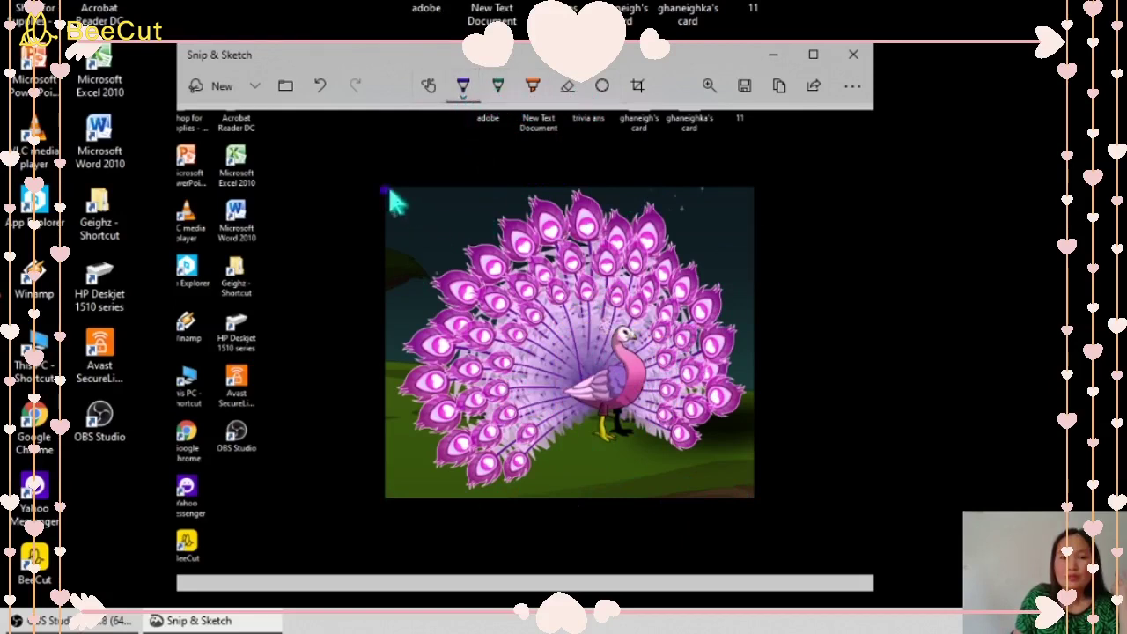
pyautogui.moveTo(384, 189)
pyautogui.mouseDown()
pyautogui.moveTo(491, 207)
pyautogui.moveTo(674, 182)
pyautogui.moveTo(747, 211)
pyautogui.moveTo(756, 284)
pyautogui.moveTo(742, 346)
pyautogui.moveTo(748, 497)
pyautogui.mouseUp()
pyautogui.moveTo(407, 482)
pyautogui.mouseDown()
pyautogui.moveTo(644, 511)
pyautogui.moveTo(727, 513)
pyautogui.mouseUp()
pyautogui.moveTo(382, 189)
pyautogui.mouseDown()
pyautogui.moveTo(380, 271)
pyautogui.moveTo(403, 493)
pyautogui.mouseUp()
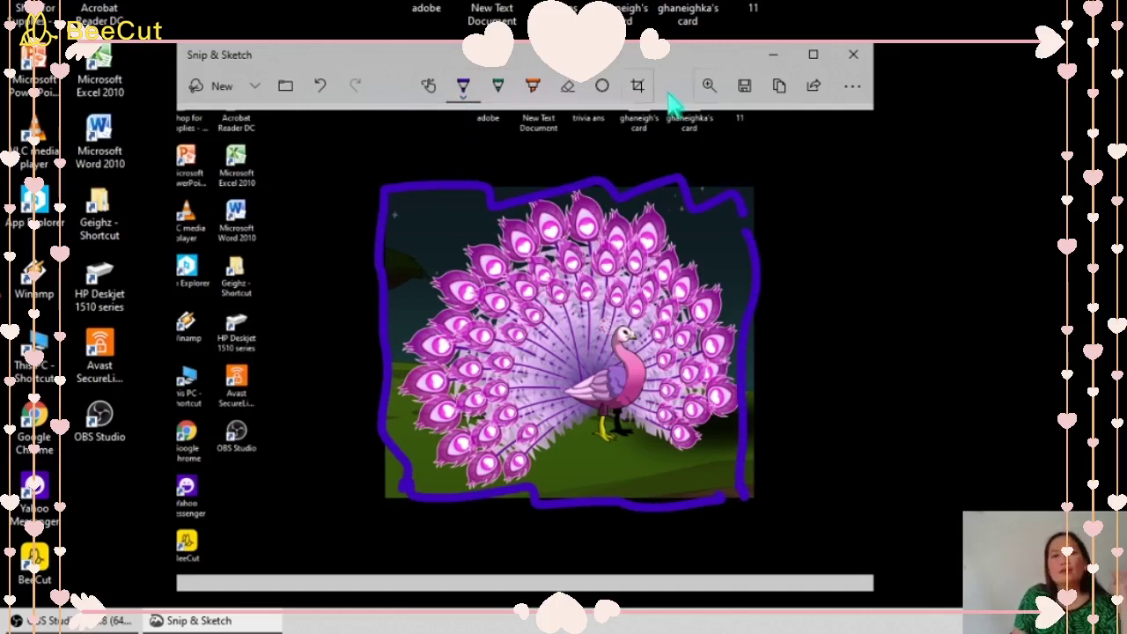
# Position the protractor over the peacock and measure an angle along its rim.
pyautogui.click(604, 88)
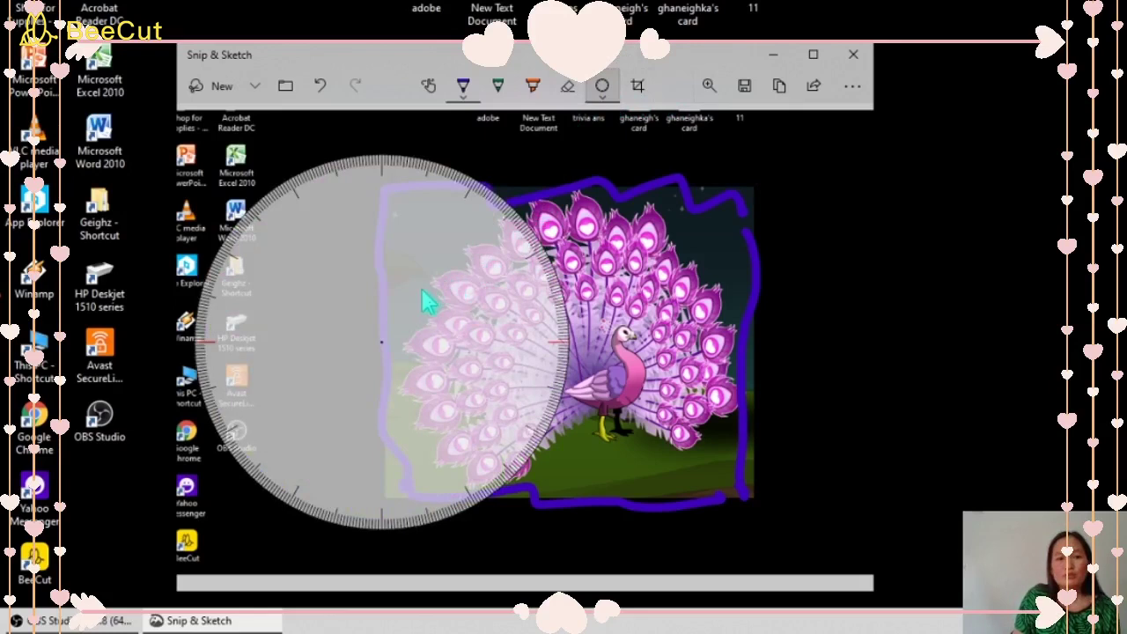
pyautogui.moveTo(445, 221); pyautogui.dragTo(294, 352)
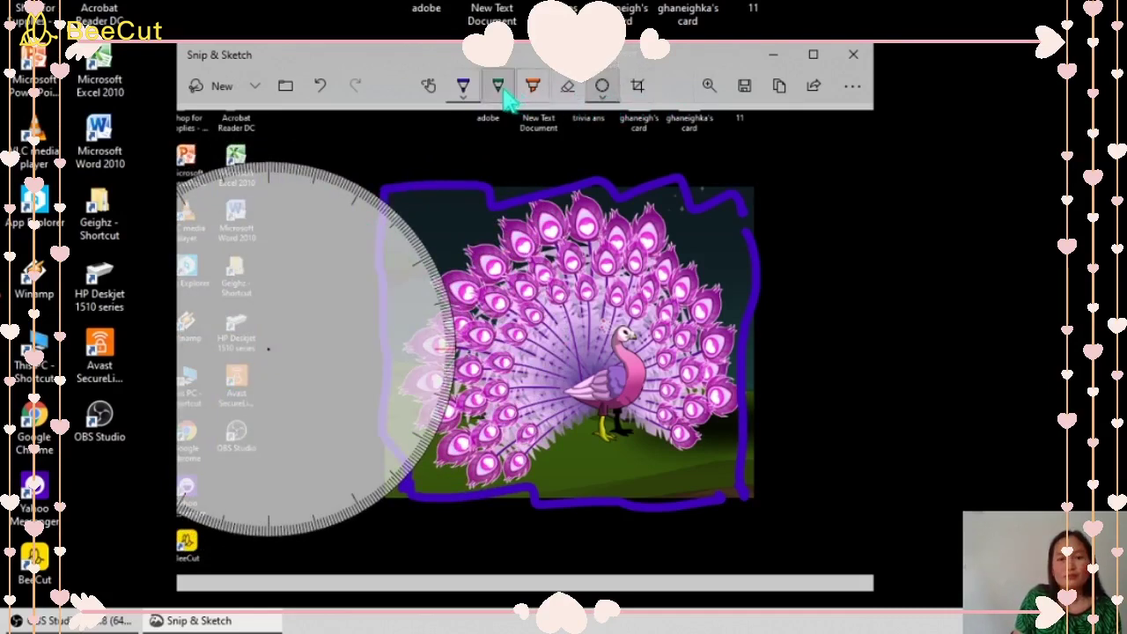
pyautogui.moveTo(385, 211); pyautogui.dragTo(385, 455)
pyautogui.moveTo(231, 331); pyautogui.dragTo(515, 345)
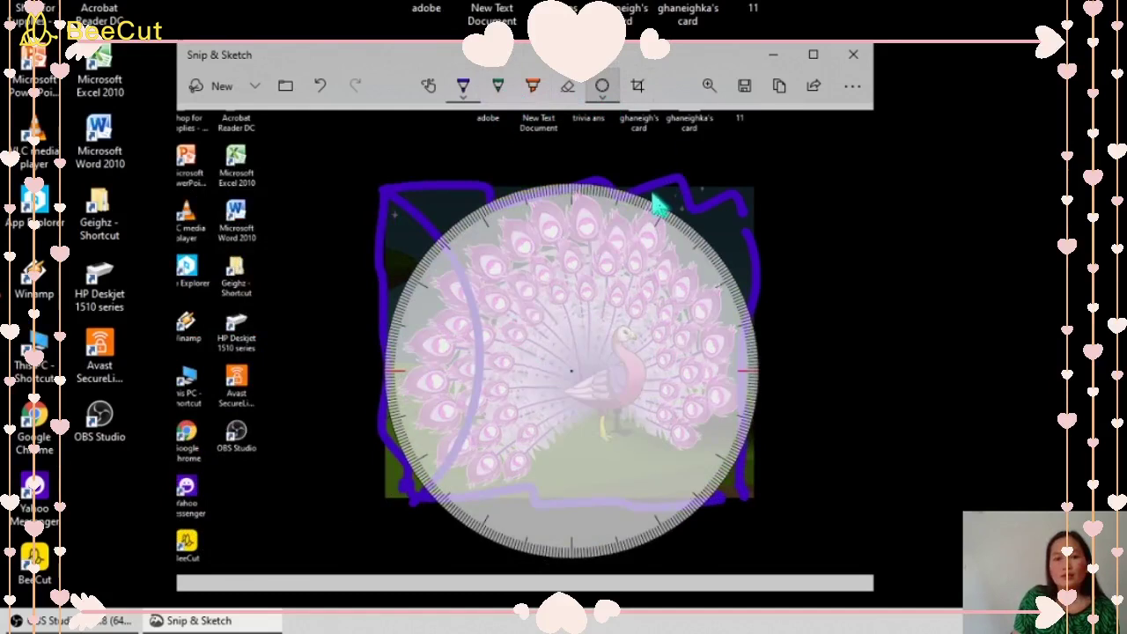
pyautogui.moveTo(659, 202)
pyautogui.mouseDown()
pyautogui.moveTo(724, 513)
pyautogui.moveTo(724, 504)
pyautogui.mouseUp()
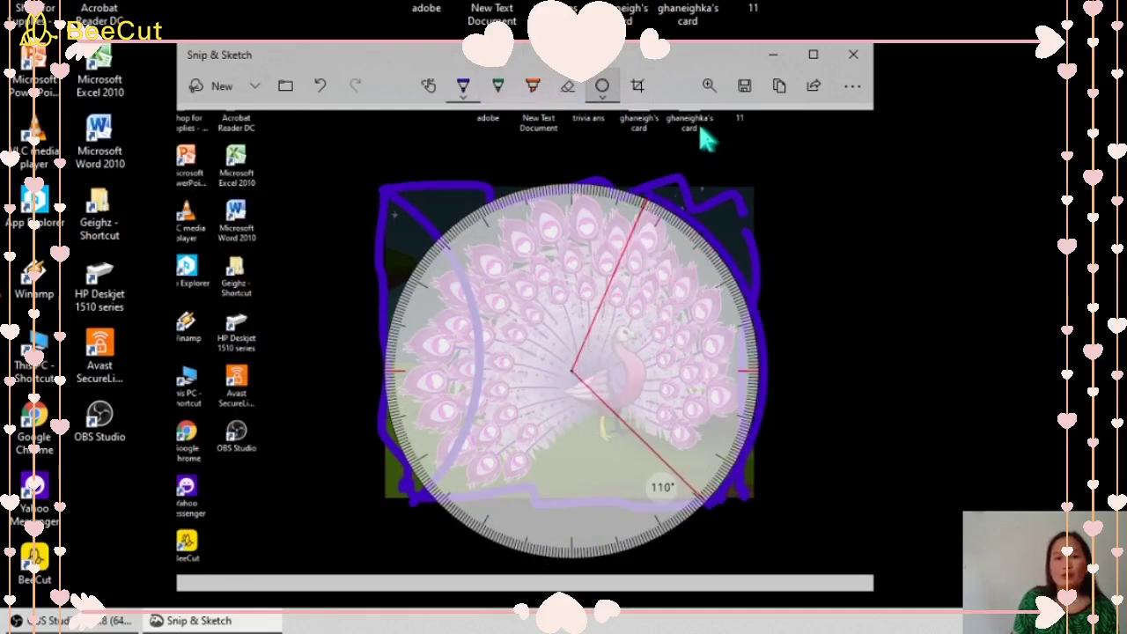
pyautogui.click(602, 85)
# Use the ruler to draw straight lines along the picture's top and bottom edges.
pyautogui.click(607, 93)
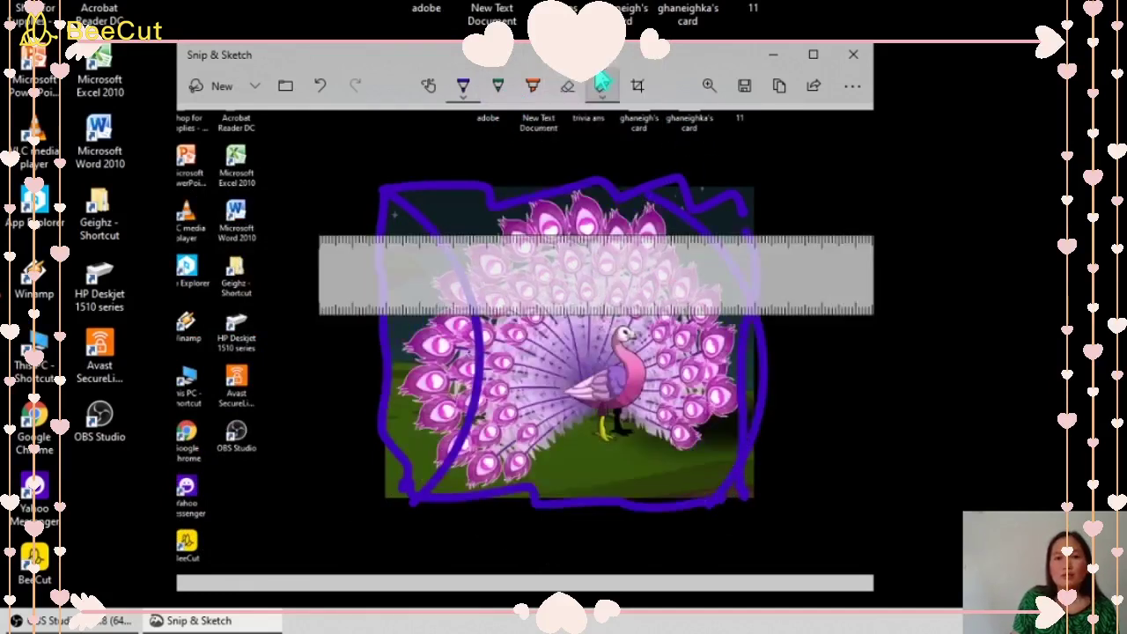
pyautogui.moveTo(525, 280); pyautogui.dragTo(503, 234)
pyautogui.moveTo(465, 196); pyautogui.dragTo(742, 199)
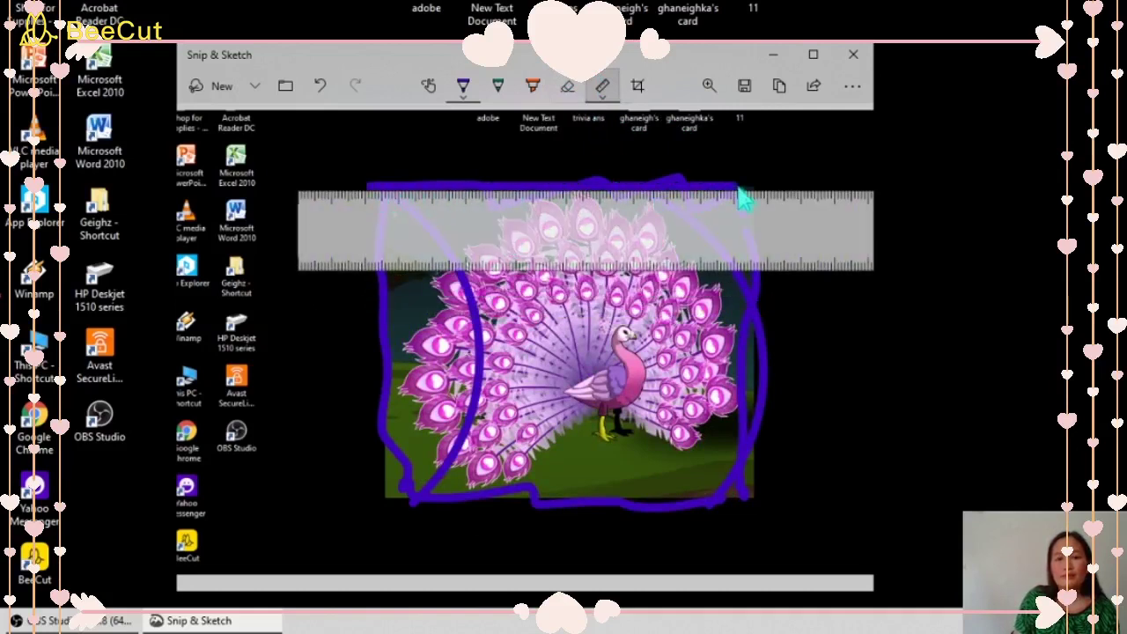
pyautogui.moveTo(581, 229)
pyautogui.mouseDown()
pyautogui.moveTo(594, 524)
pyautogui.moveTo(581, 537)
pyautogui.mouseUp()
pyautogui.moveTo(393, 504); pyautogui.dragTo(743, 515)
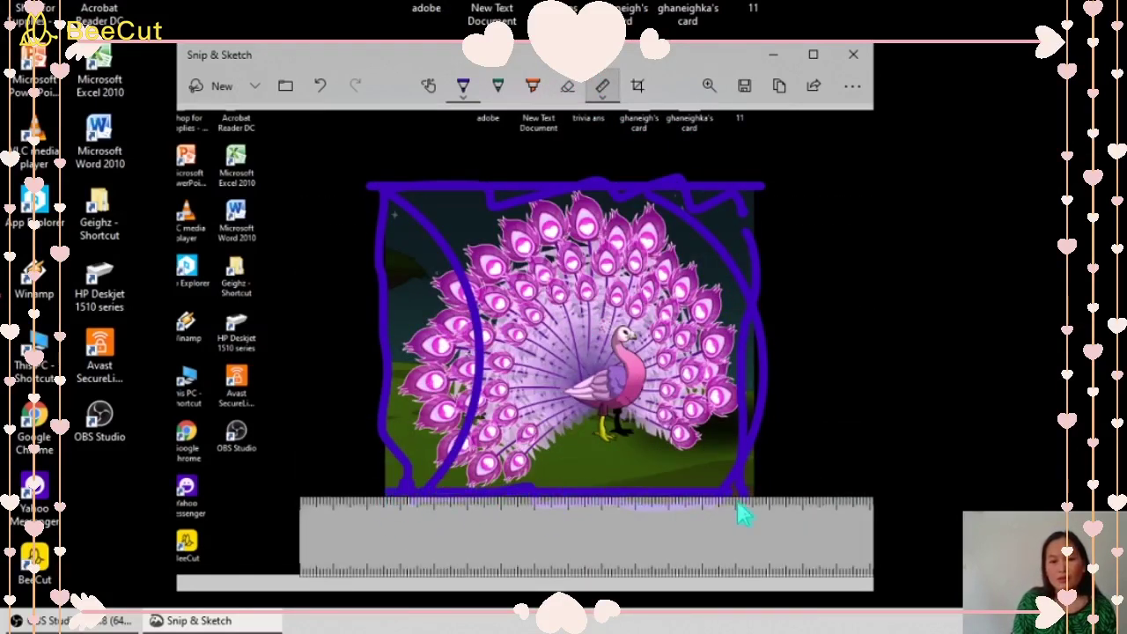
# Crop tightly around the framed peacock, trimming the desktop icons and black strip below.
pyautogui.click(642, 88)
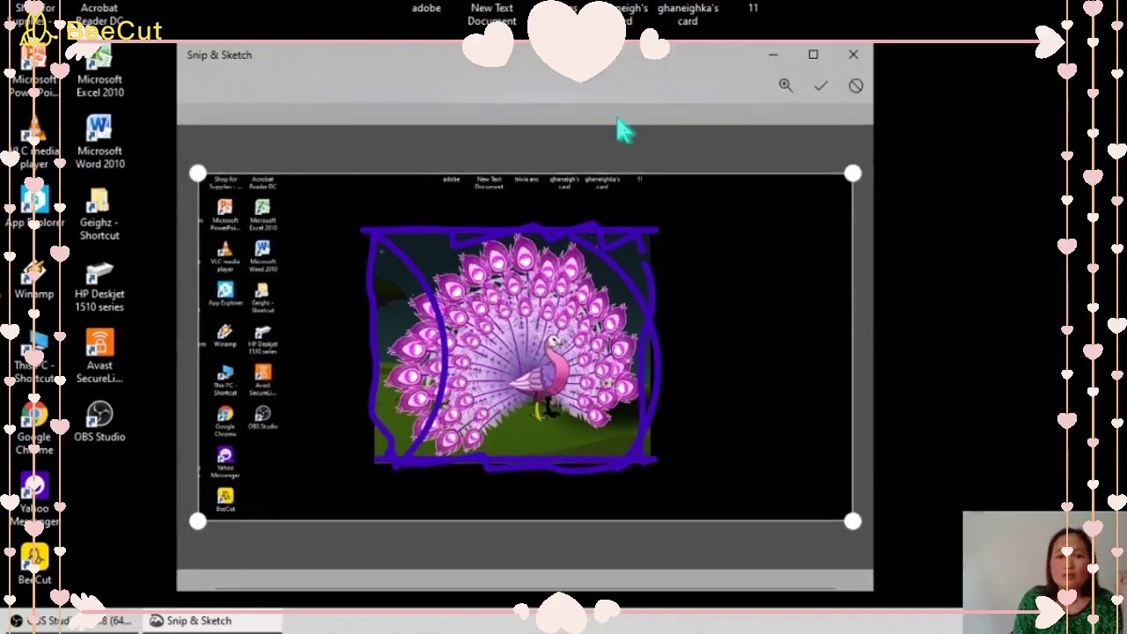
pyautogui.moveTo(844, 177); pyautogui.dragTo(639, 221)
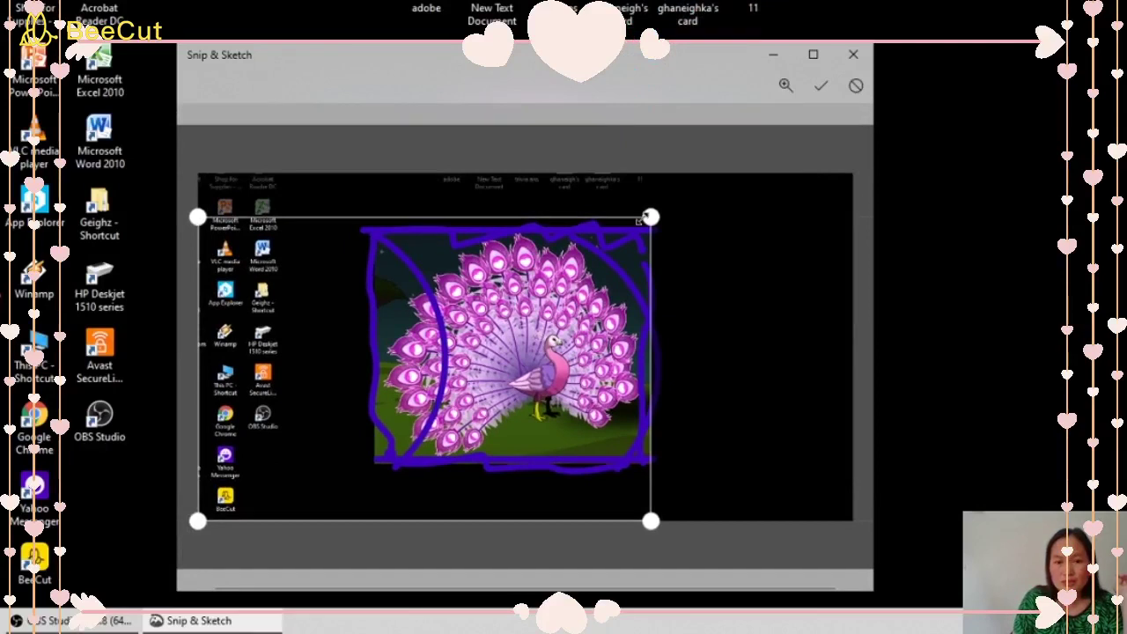
pyautogui.moveTo(196, 122); pyautogui.dragTo(449, 153)
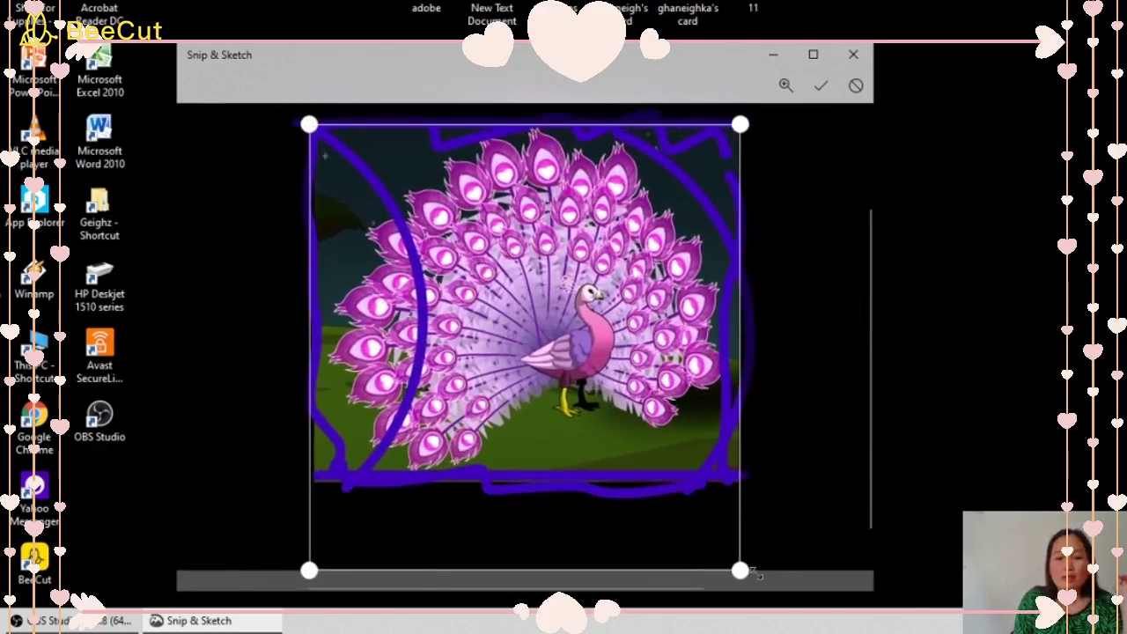
pyautogui.moveTo(741, 573); pyautogui.dragTo(735, 481)
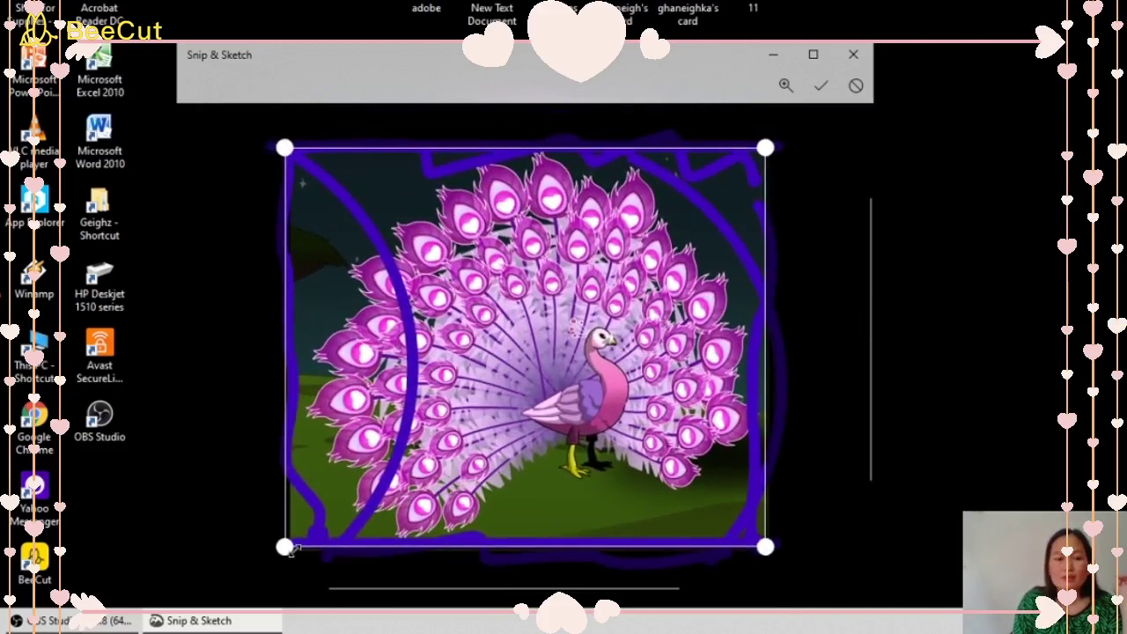
pyautogui.moveTo(286, 548); pyautogui.dragTo(289, 547)
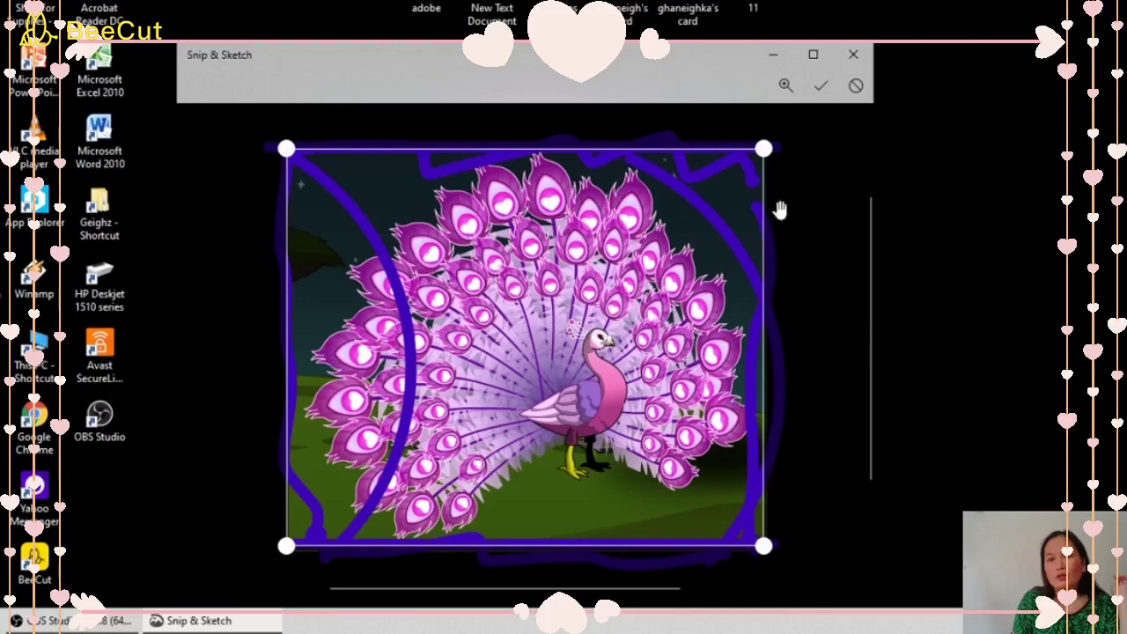
pyautogui.moveTo(758, 153); pyautogui.dragTo(754, 151)
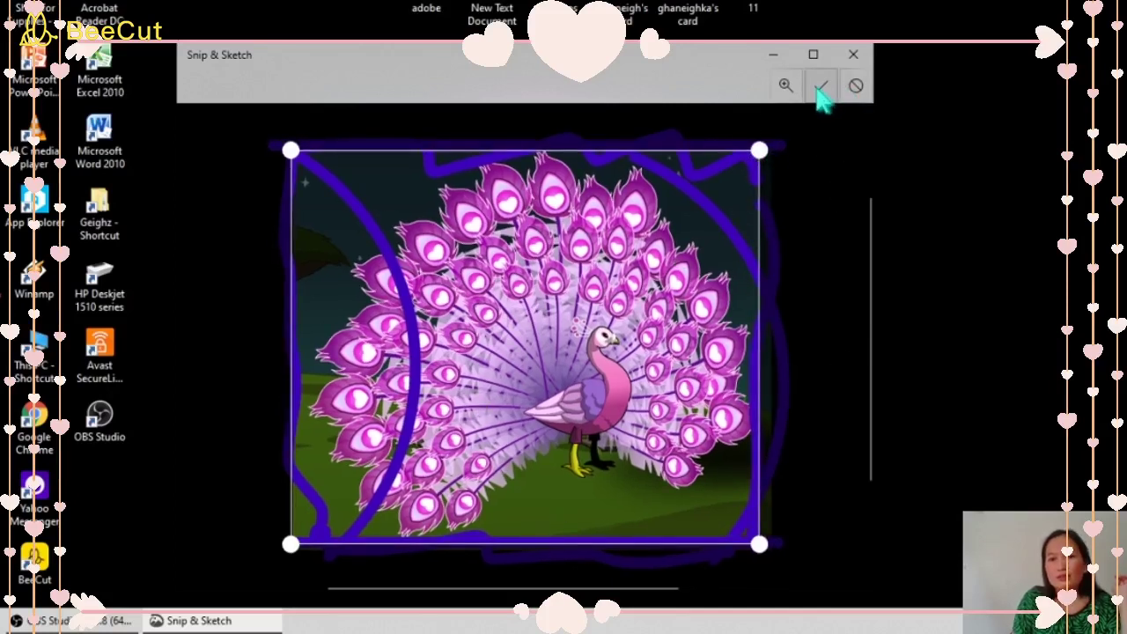
pyautogui.click(820, 88)
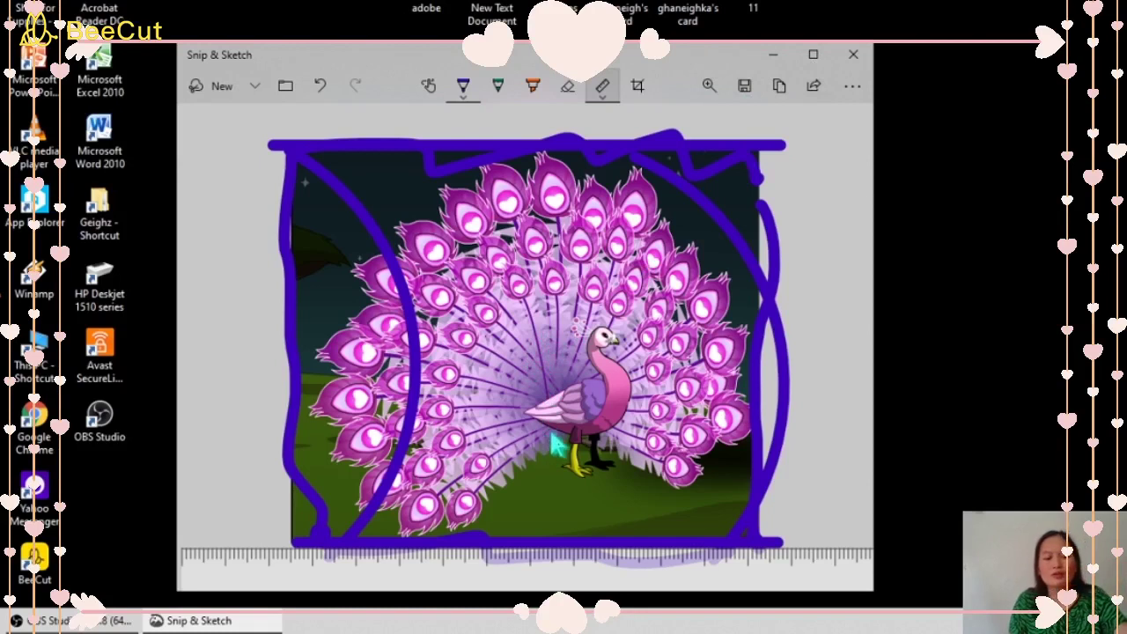
# Copy the annotated peacock image with Ctrl+C and launch Word 2010 from the desktop.
pyautogui.hotkey('ctrl', 'c')
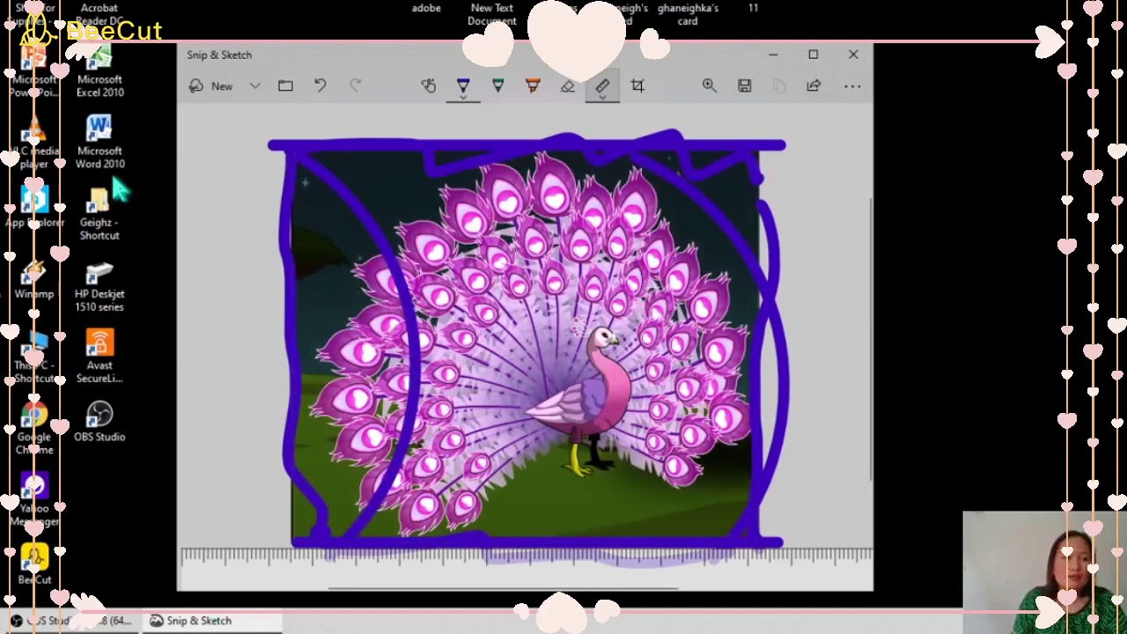
pyautogui.click(119, 167)
# Paste the peacock image into a blank Word document, dismiss the activation notice, and minimise Word.
pyautogui.doubleClick(117, 161)
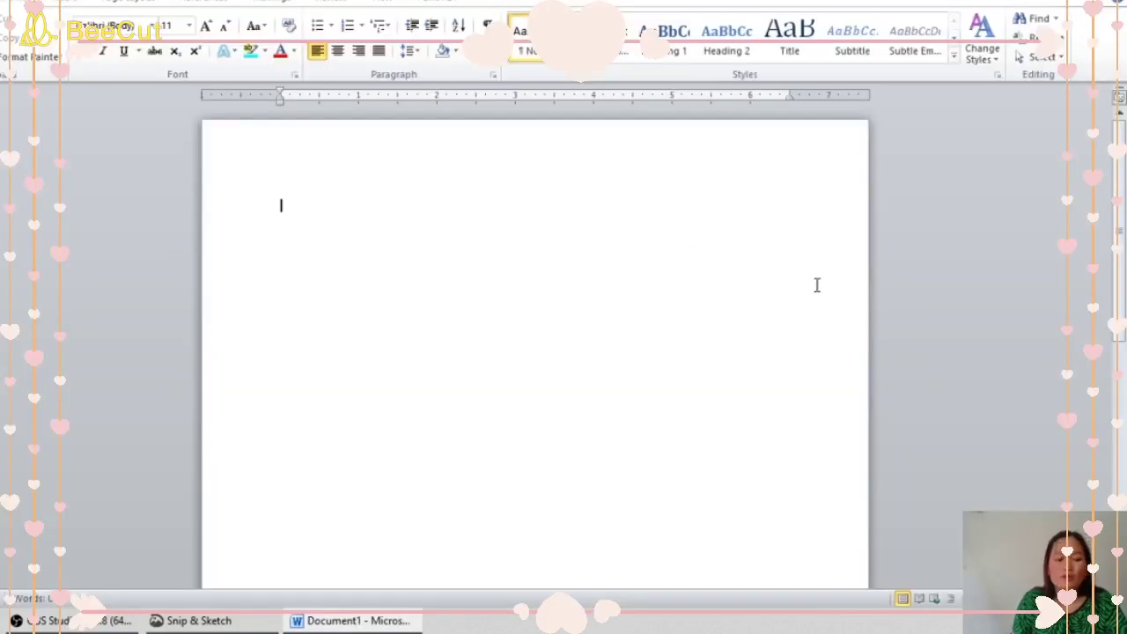
pyautogui.hotkey('ctrl', 'v')
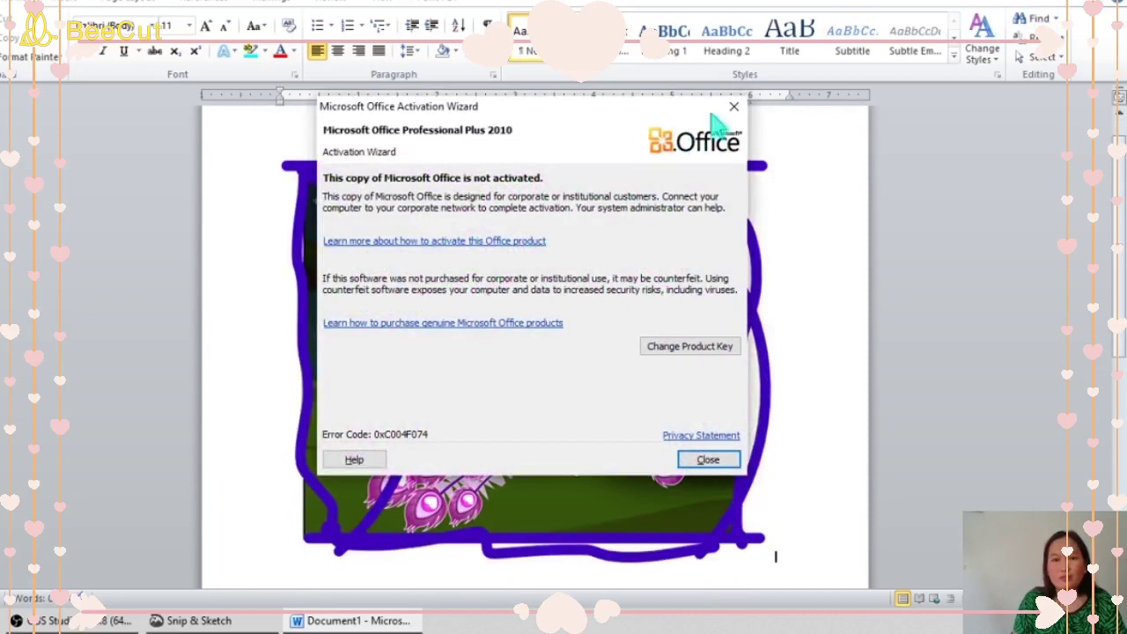
pyautogui.click(733, 107)
pyautogui.click(1043, 7)
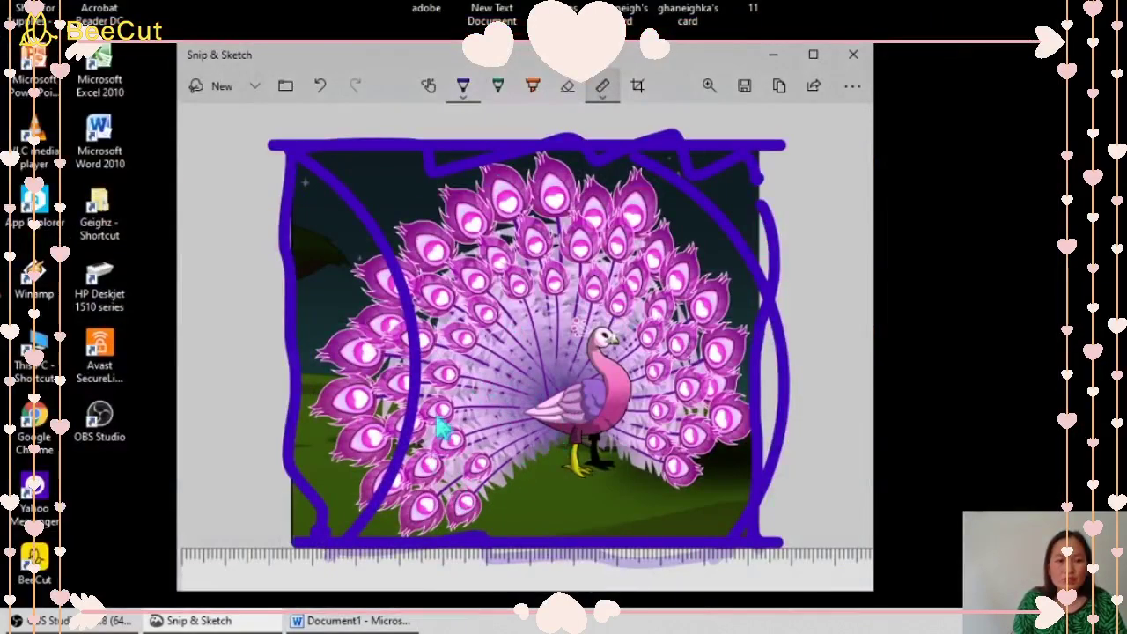
pyautogui.moveTo(676, 72); pyautogui.dragTo(610, 48)
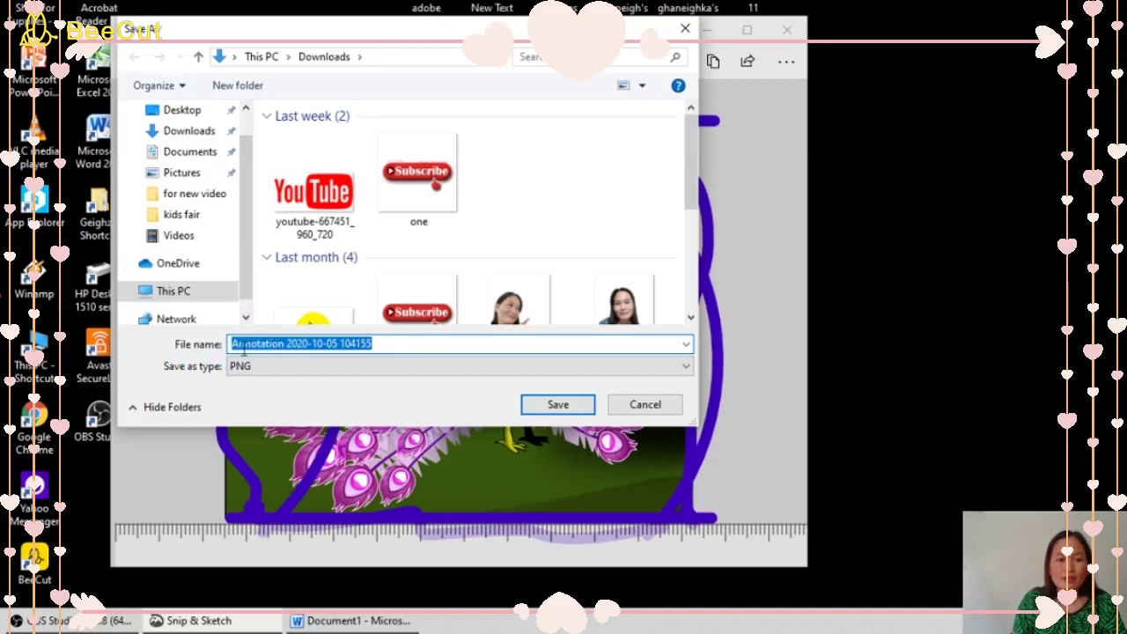
pyautogui.click(557, 404)
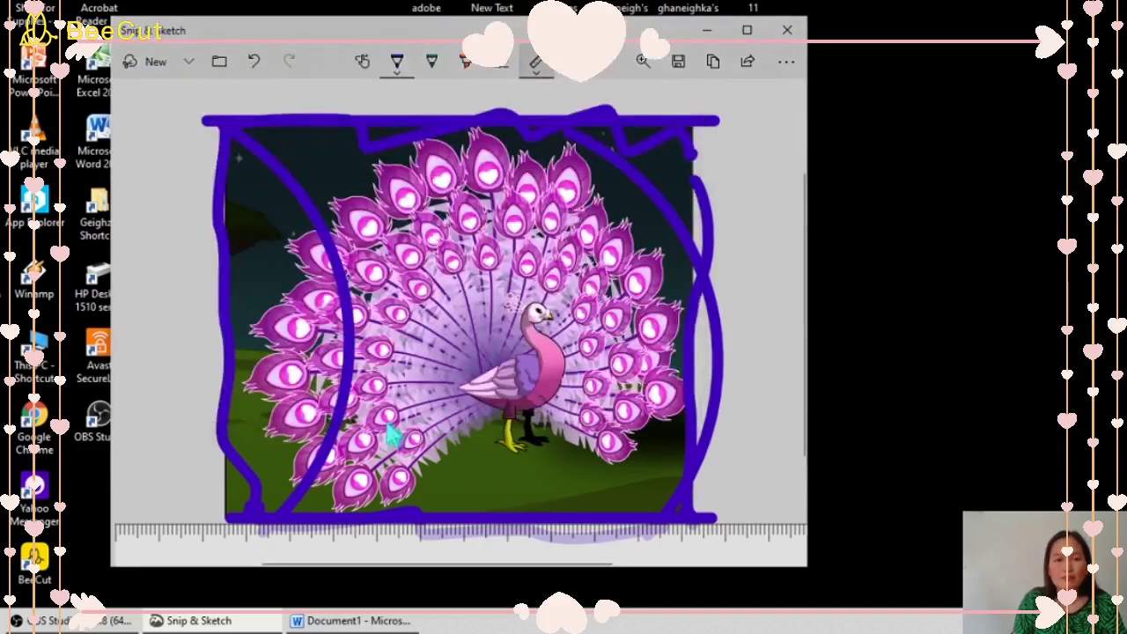
# Open the group photo from the Downloads folder, replacing the peacock snip.
pyautogui.click(222, 67)
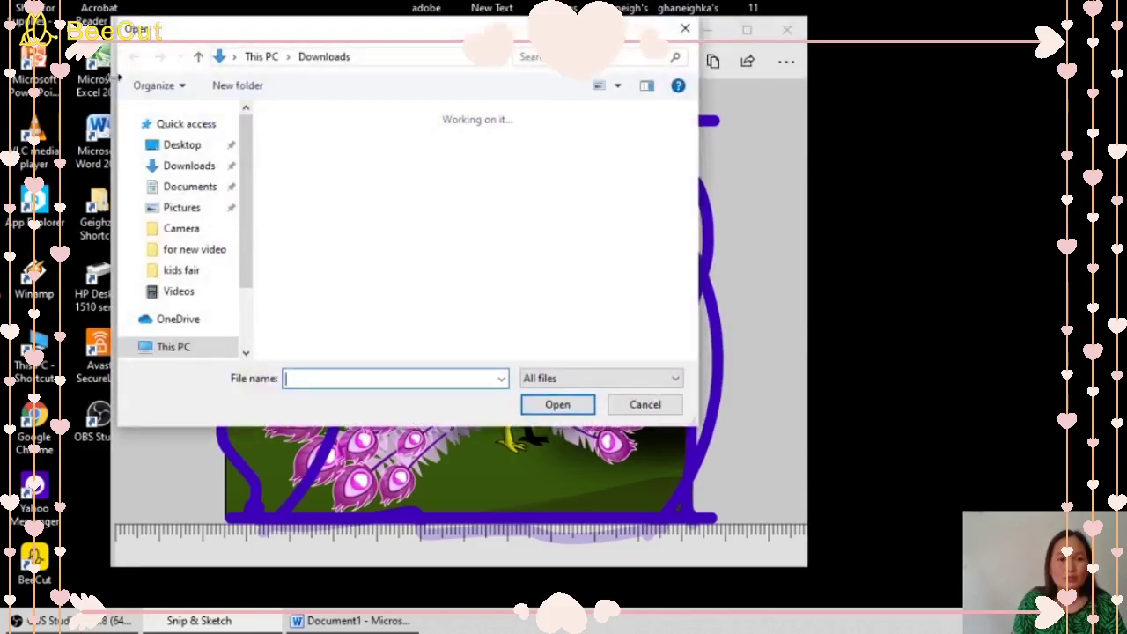
pyautogui.click(192, 166)
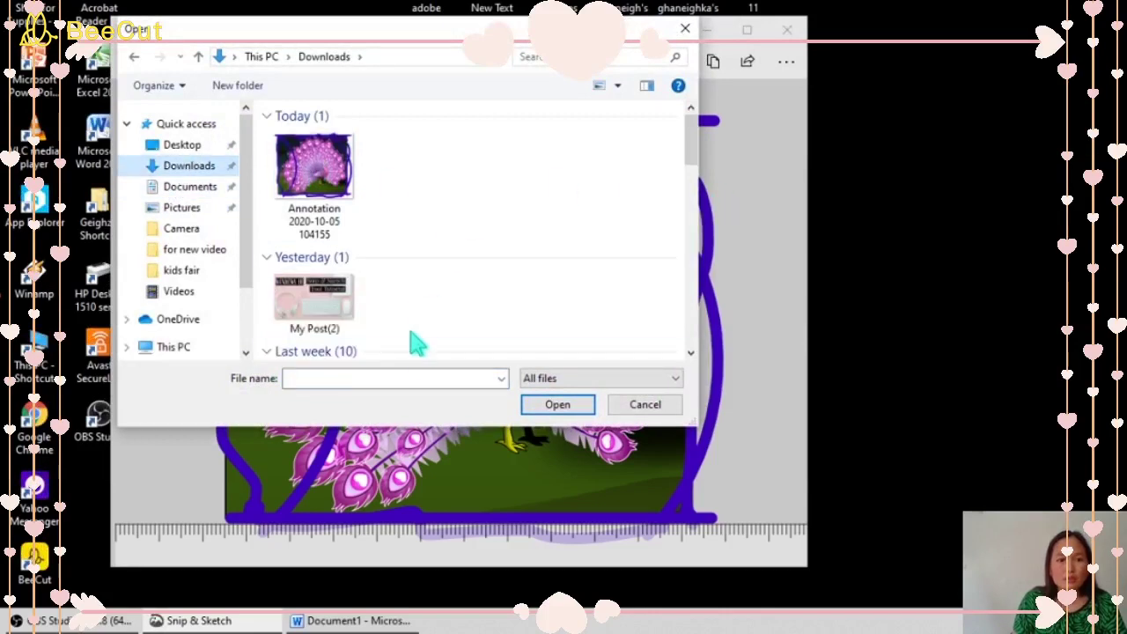
pyautogui.scroll(-5, 452, 353)
pyautogui.scroll(2, 452, 353)
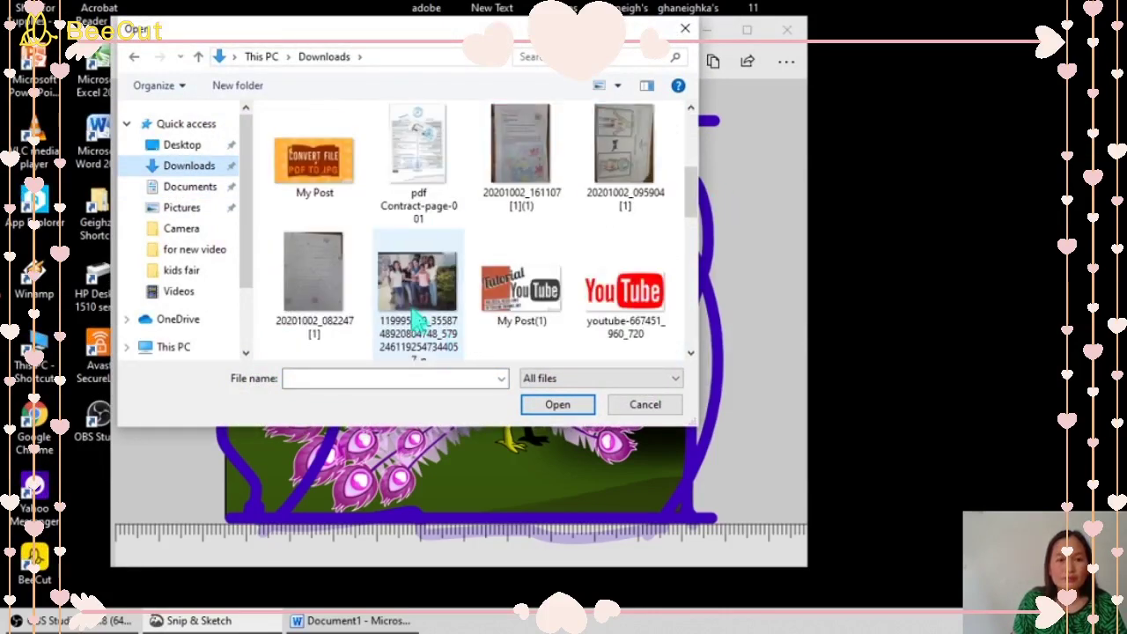
pyautogui.click(419, 324)
pyautogui.click(557, 404)
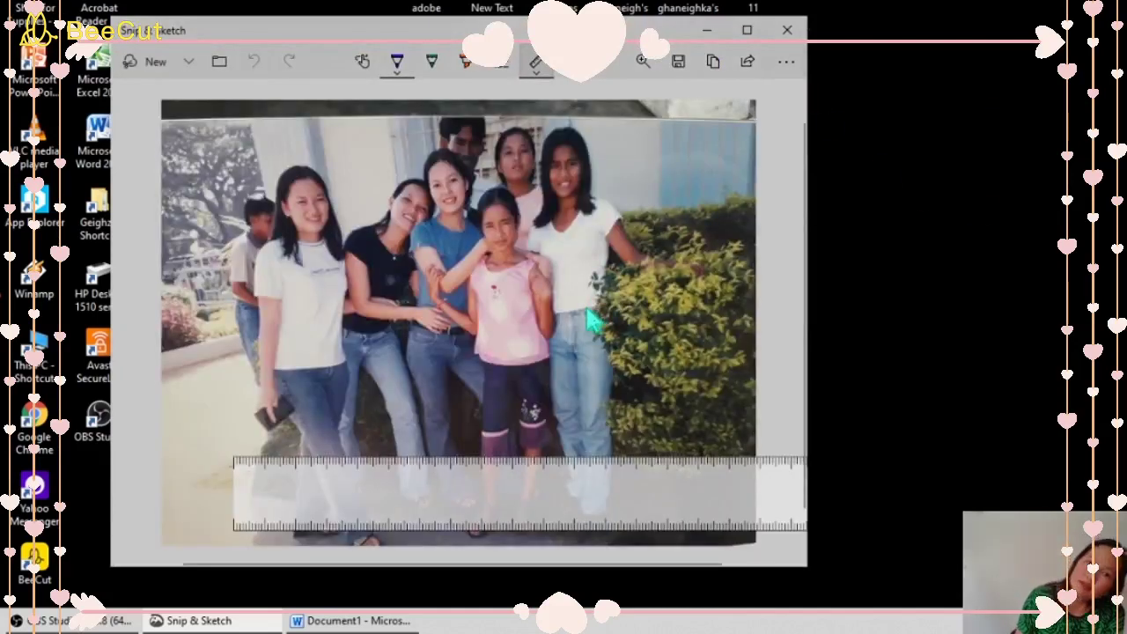
# Position the ruler at the top of the photo and draw a purple line along the top edge.
pyautogui.click(535, 63)
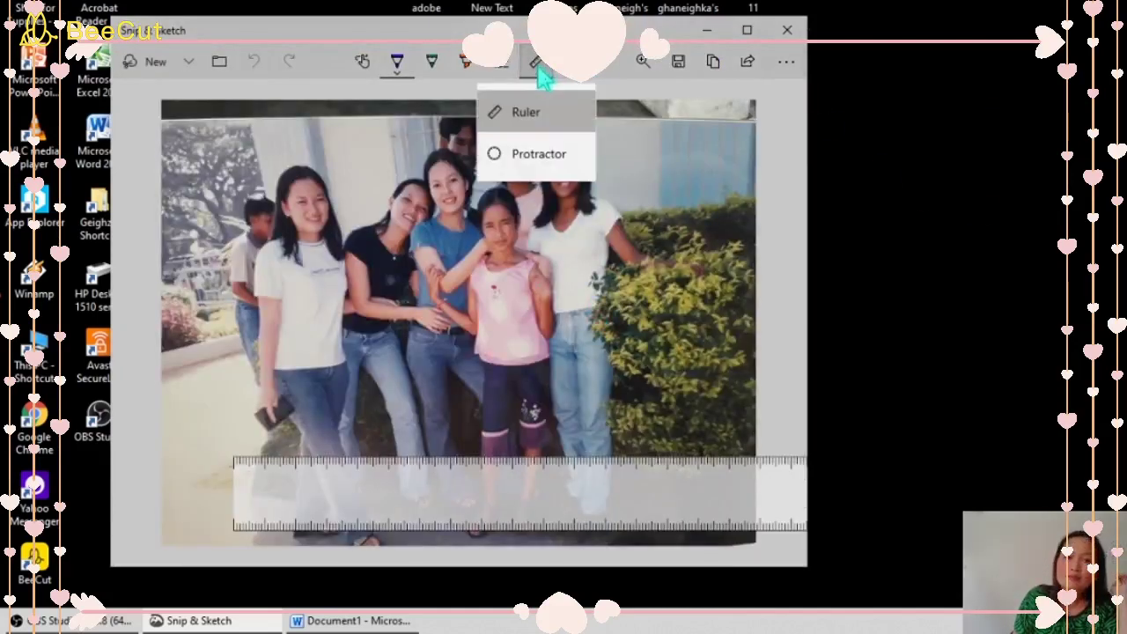
pyautogui.click(531, 111)
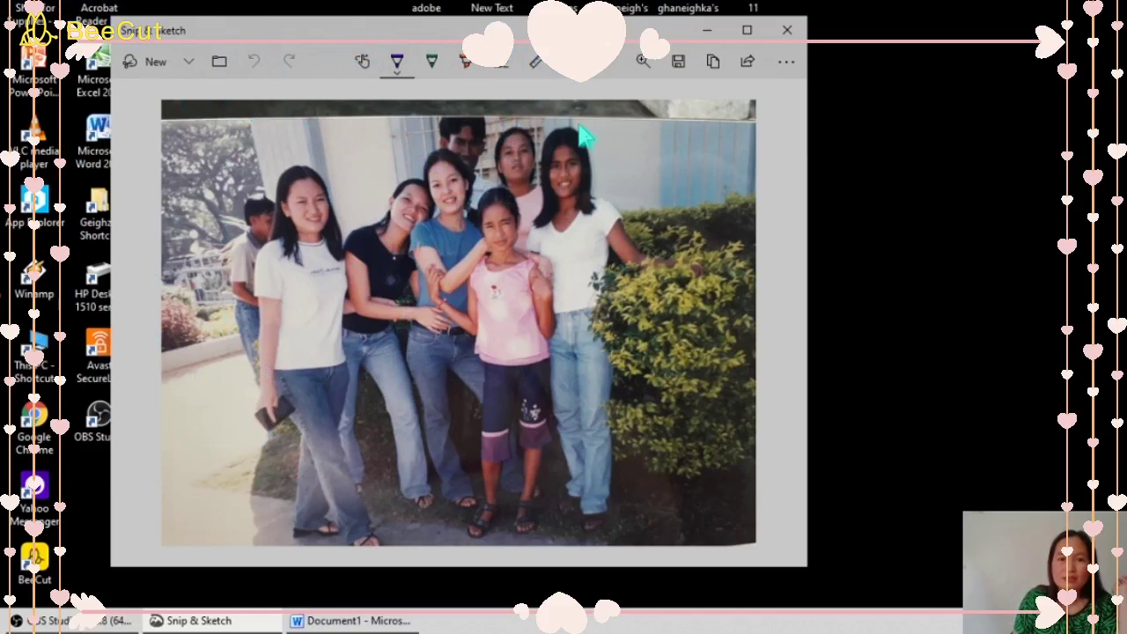
pyautogui.click(539, 65)
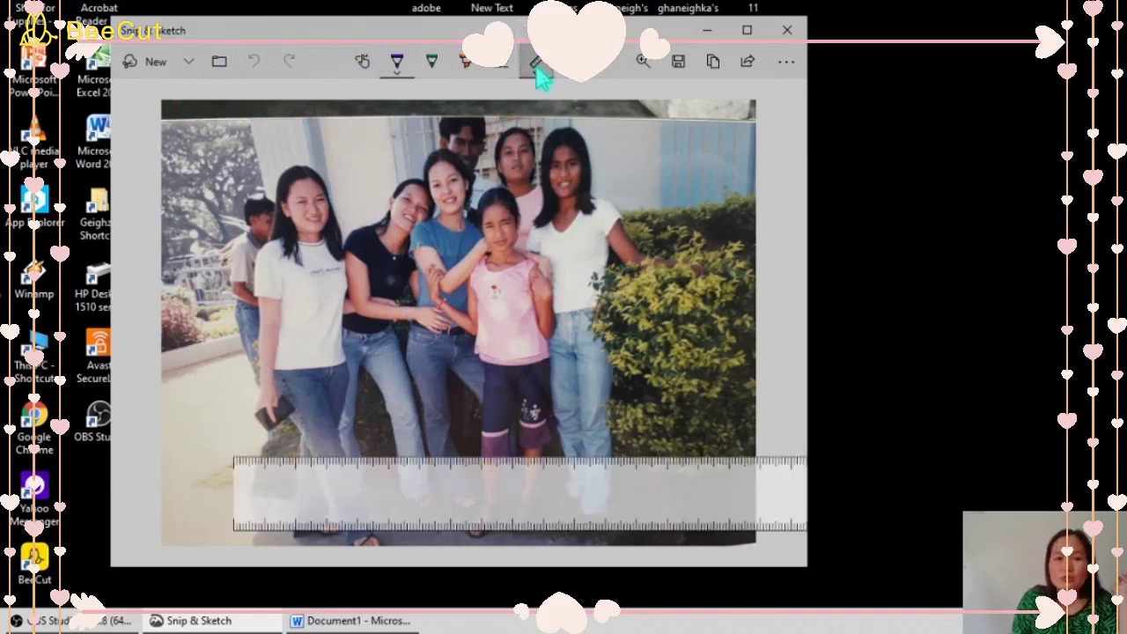
pyautogui.moveTo(449, 497); pyautogui.dragTo(307, 167)
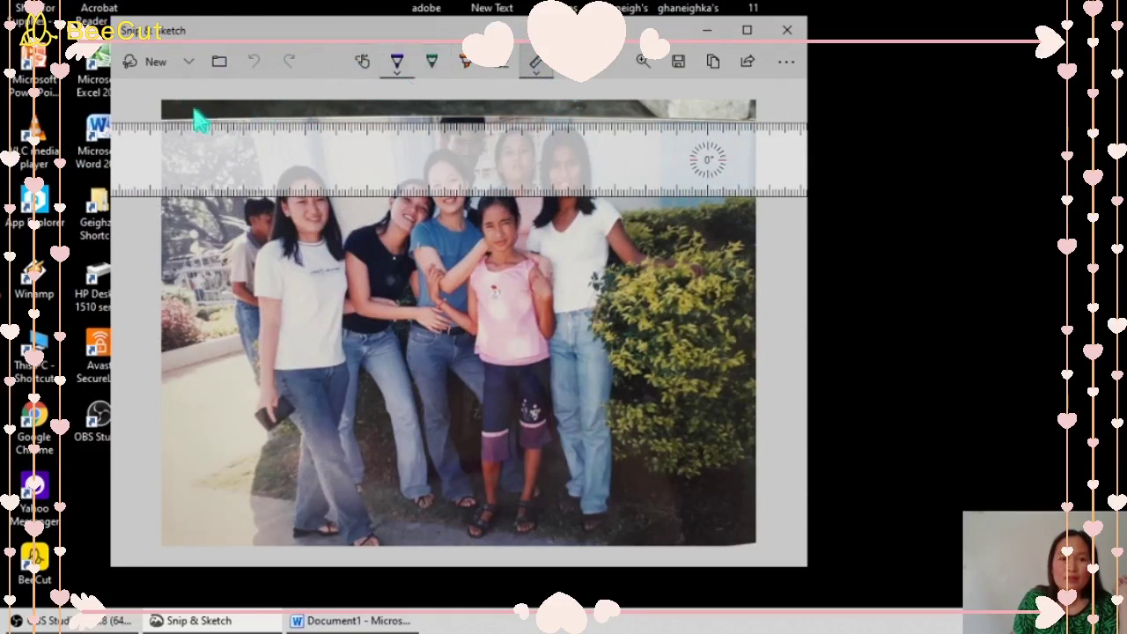
pyautogui.moveTo(203, 128); pyautogui.dragTo(752, 126)
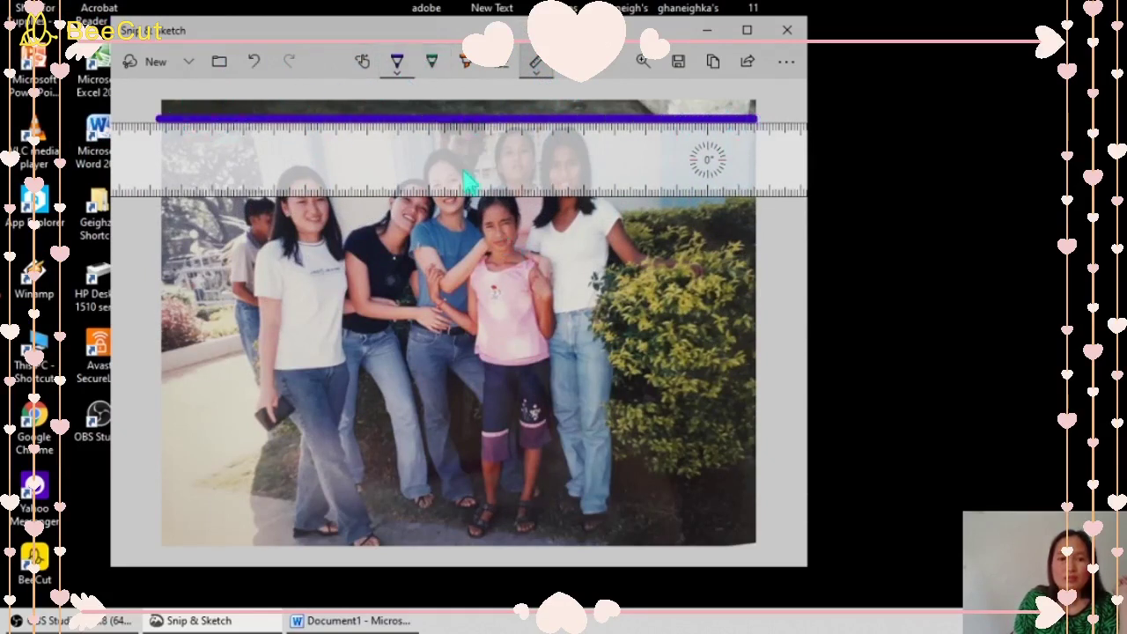
# Move the ruler to the bottom and draw a purple line across the full bottom edge.
pyautogui.moveTo(472, 180); pyautogui.dragTo(493, 598)
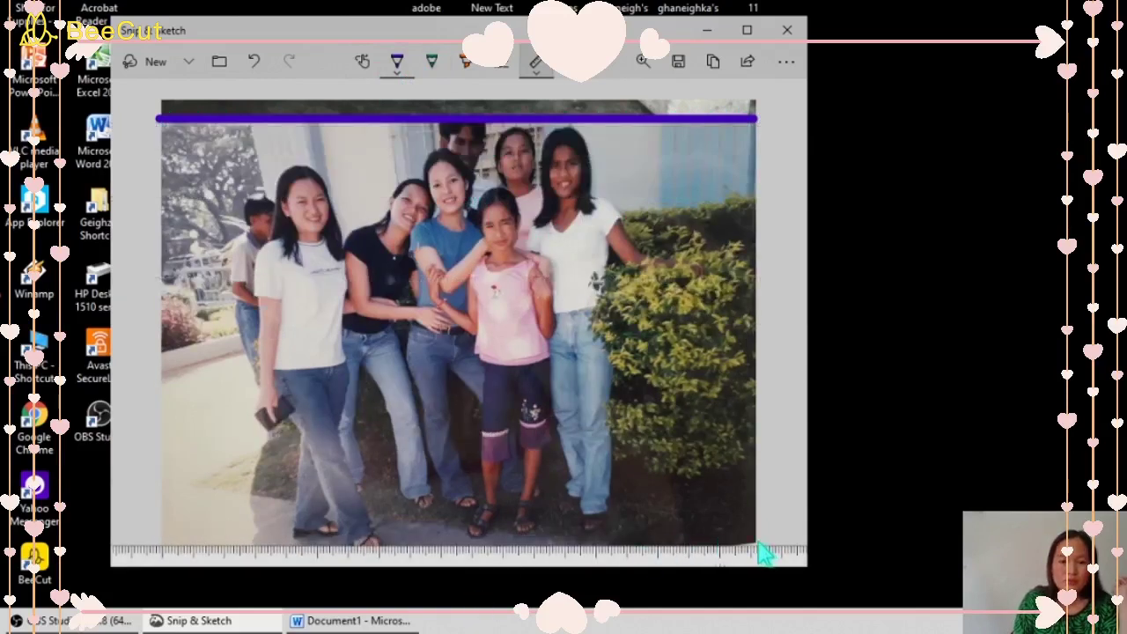
pyautogui.moveTo(757, 542); pyautogui.dragTo(548, 542)
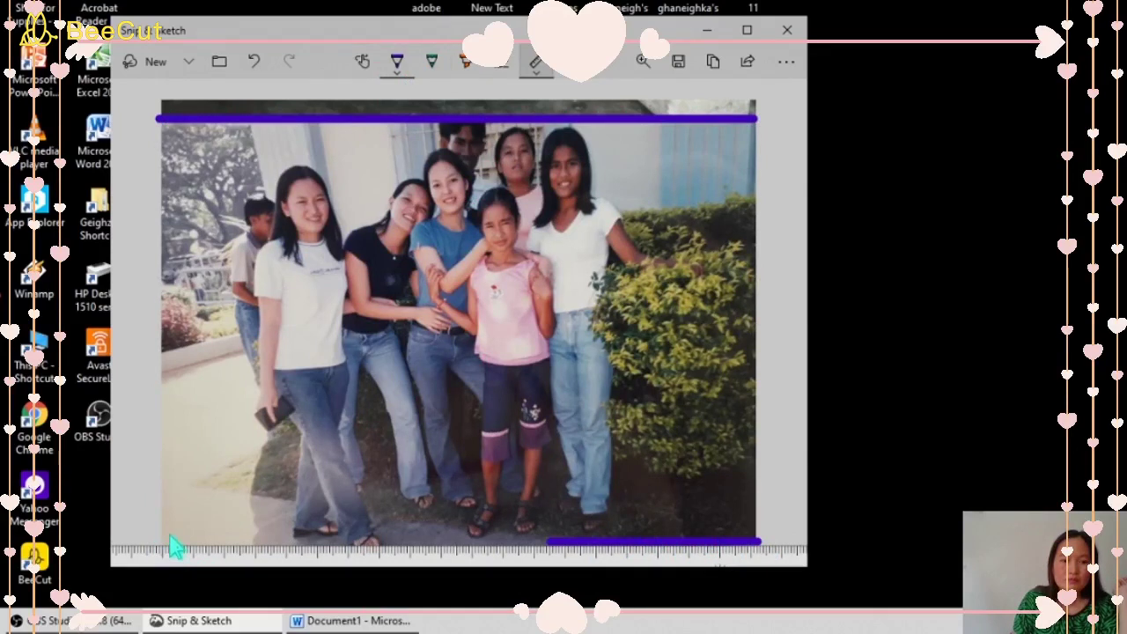
pyautogui.moveTo(159, 543); pyautogui.dragTo(577, 546)
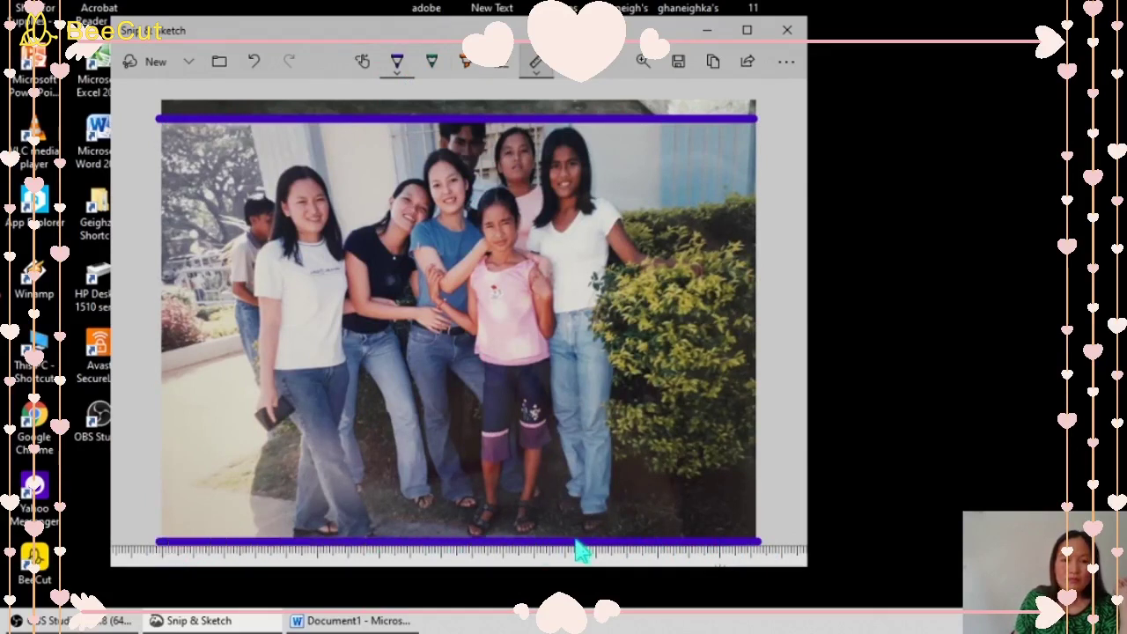
# Highlight the tall girl in the white top with the orange highlighter.
pyautogui.click(466, 63)
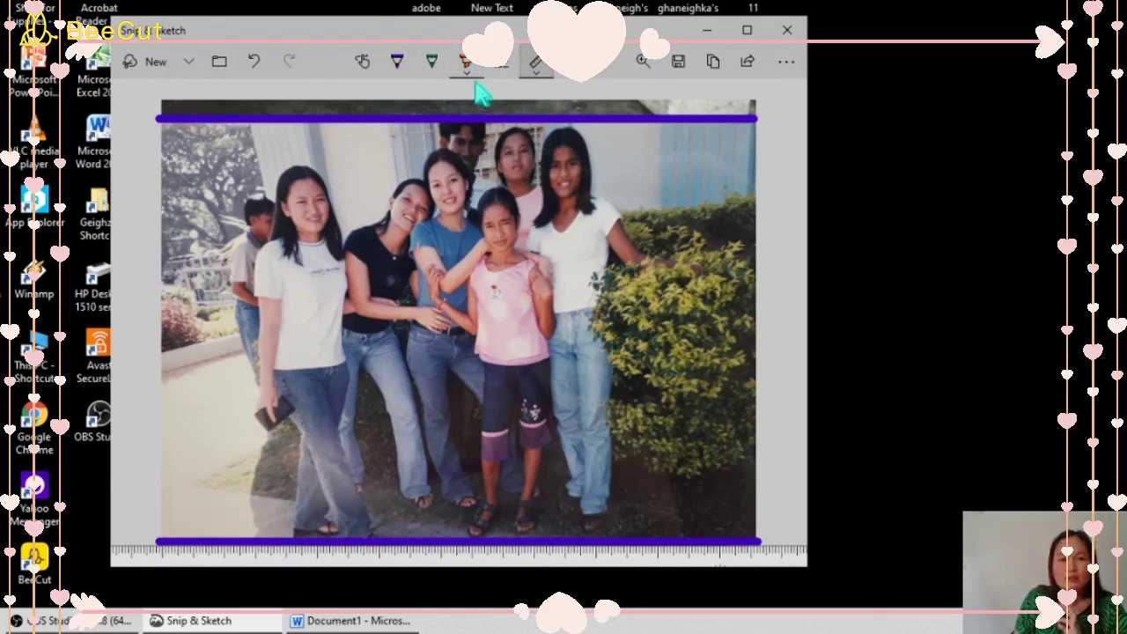
pyautogui.moveTo(563, 249); pyautogui.dragTo(545, 217)
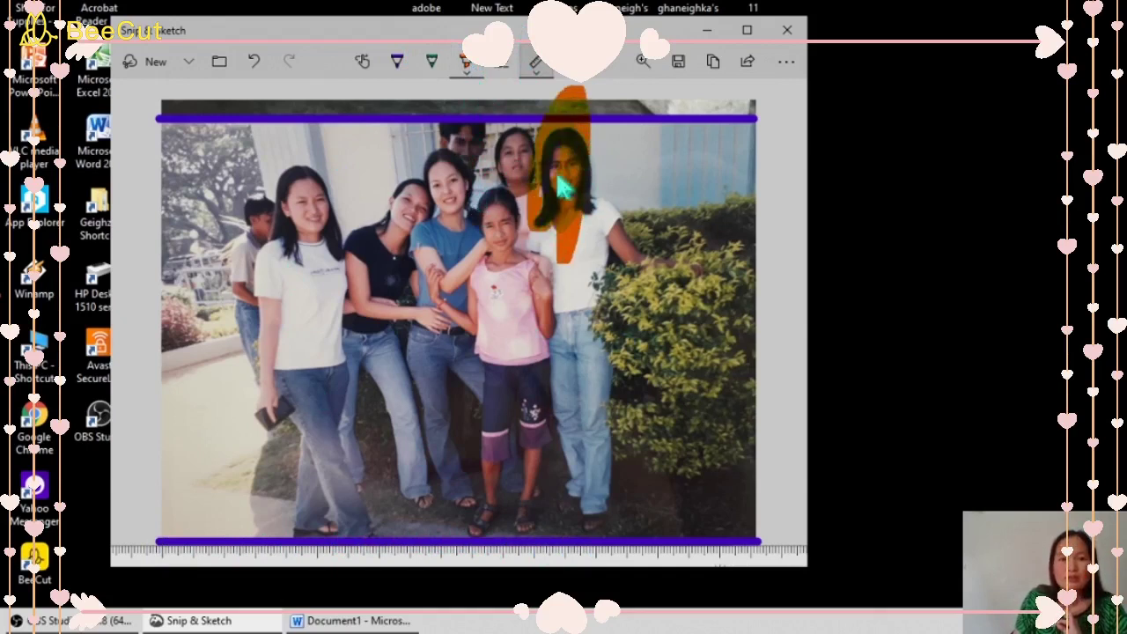